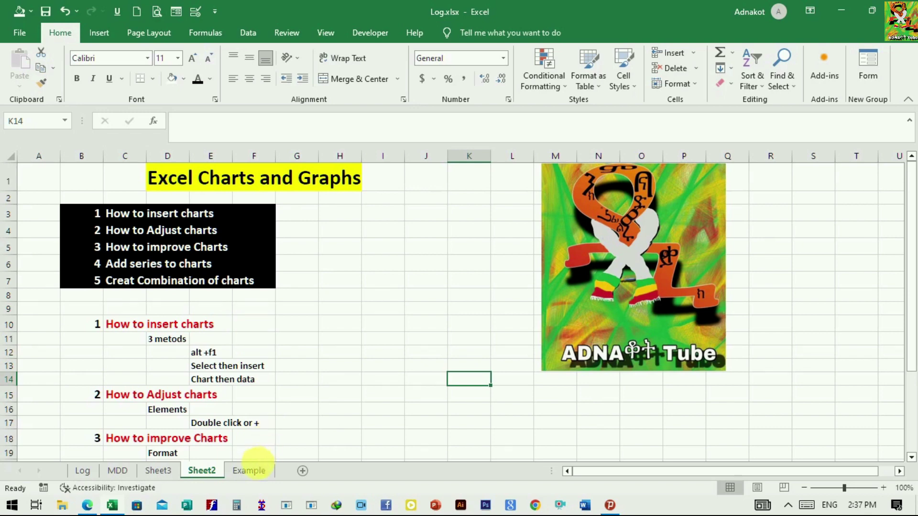
On the Example sheet, select the Name and Jan table A1:B10
{"action": "left_click", "coordinate": [259, 474]}
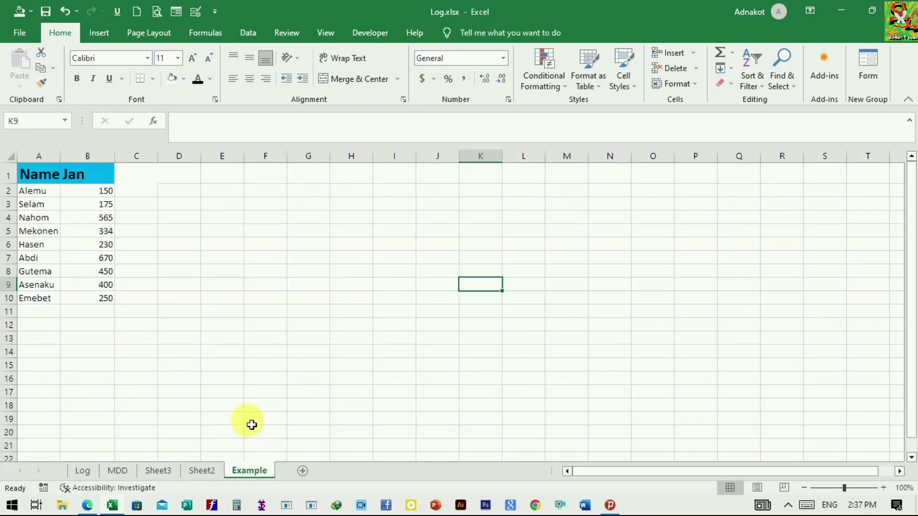
{"action": "left_click", "coordinate": [213, 312]}
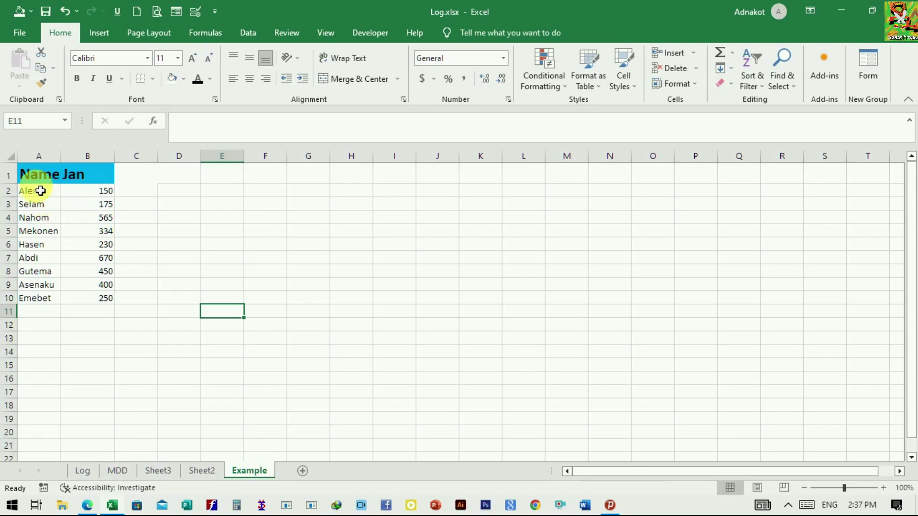
{"action": "left_click_drag", "start_coordinate": [36, 176], "coordinate": [107, 297]}
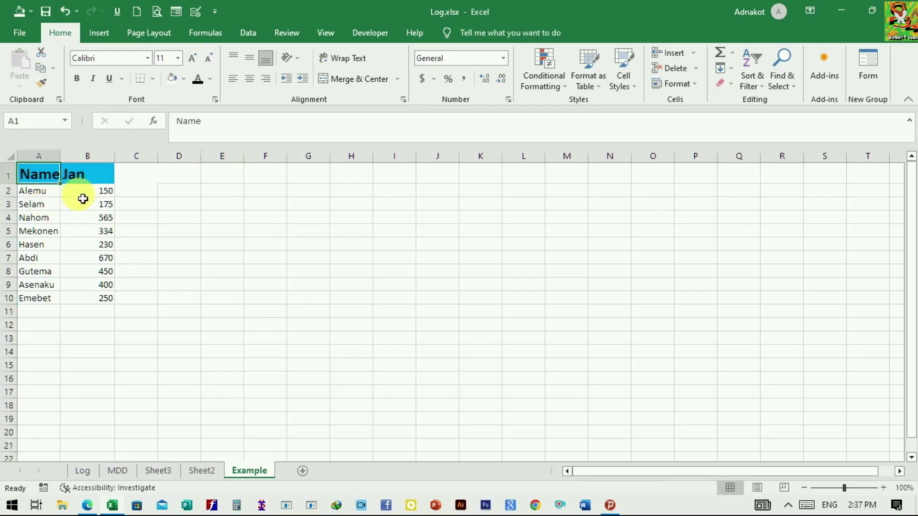
Insert a Clustered Column chart from All Charts and place it around columns G–N
{"action": "left_click", "coordinate": [97, 33]}
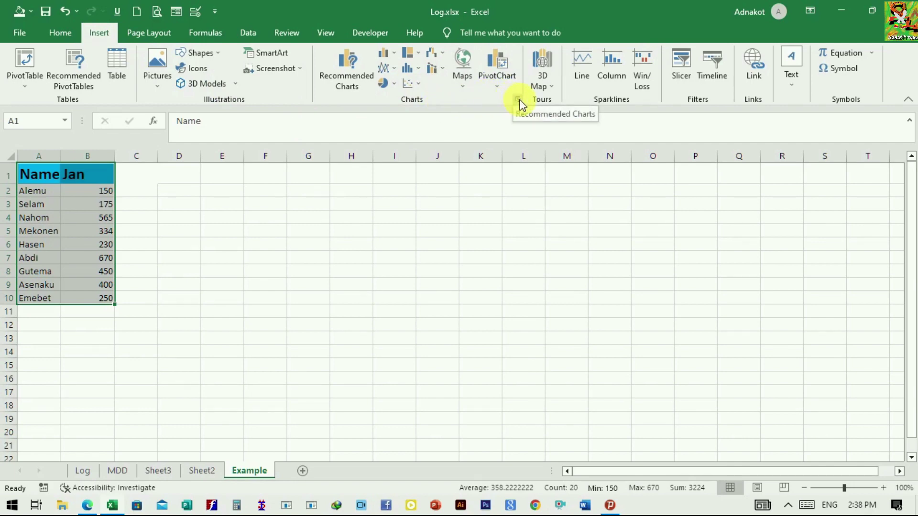
{"action": "left_click", "coordinate": [519, 101]}
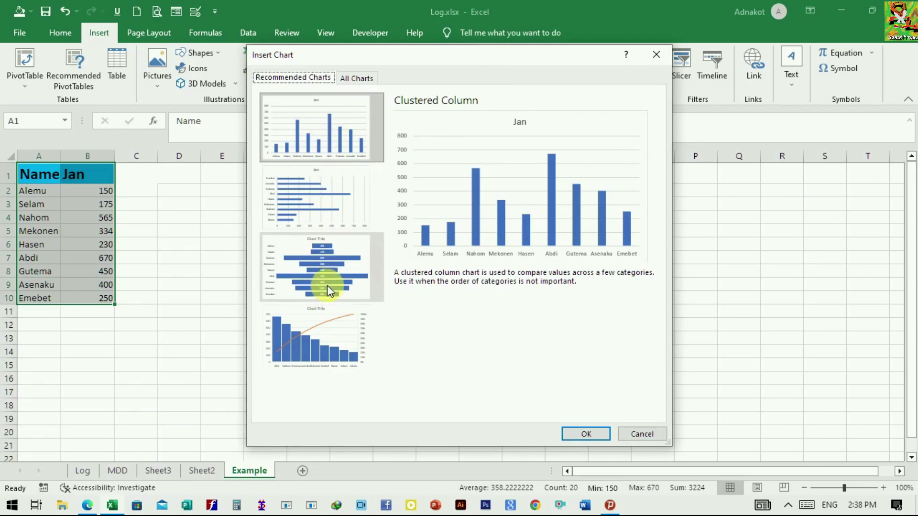
{"action": "left_click", "coordinate": [368, 80]}
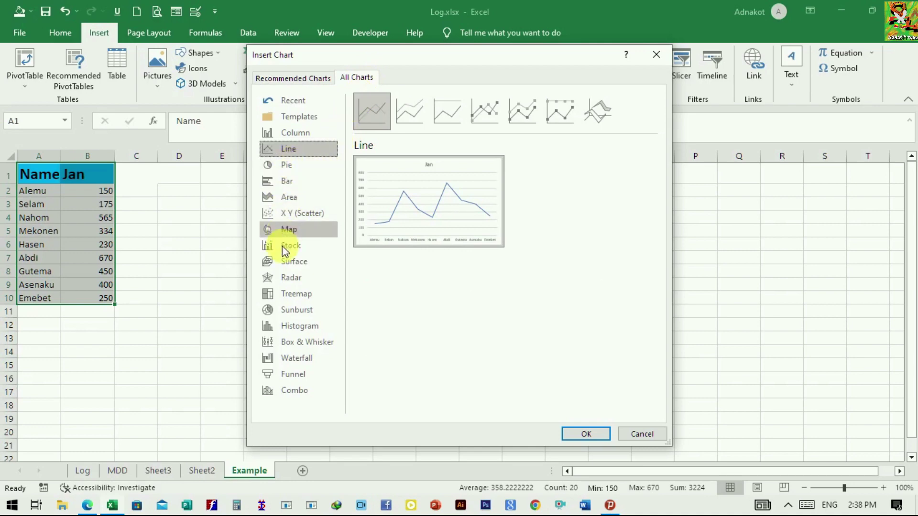
{"action": "left_click", "coordinate": [299, 132]}
{"action": "mouse_move", "coordinate": [428, 201]}
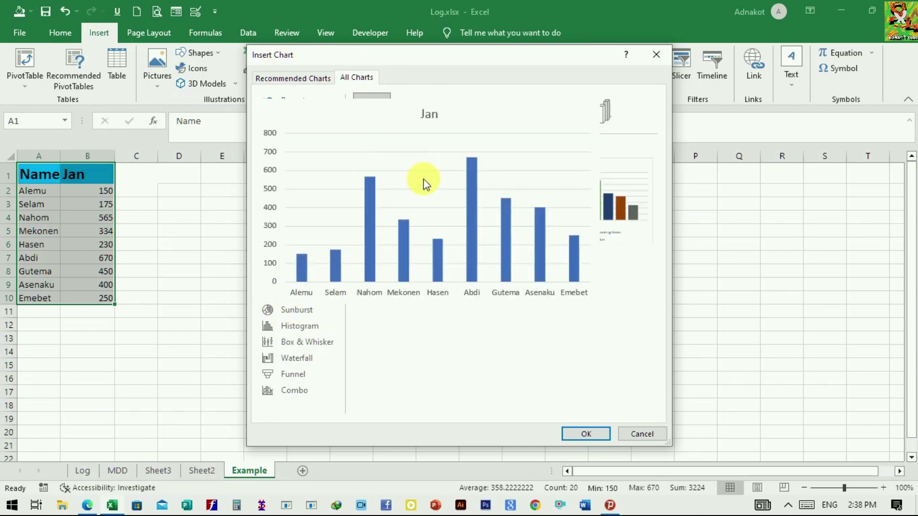
{"action": "left_click", "coordinate": [586, 434]}
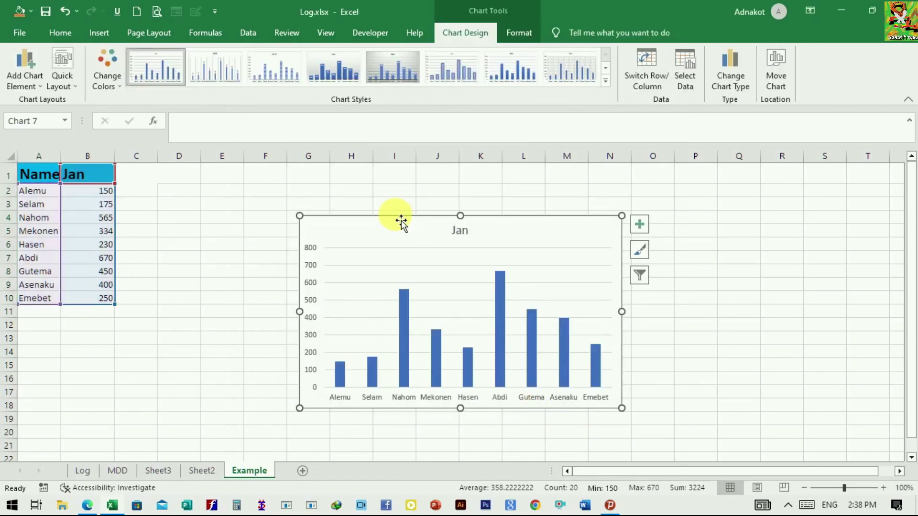
{"action": "left_click_drag", "start_coordinate": [402, 222], "coordinate": [346, 202]}
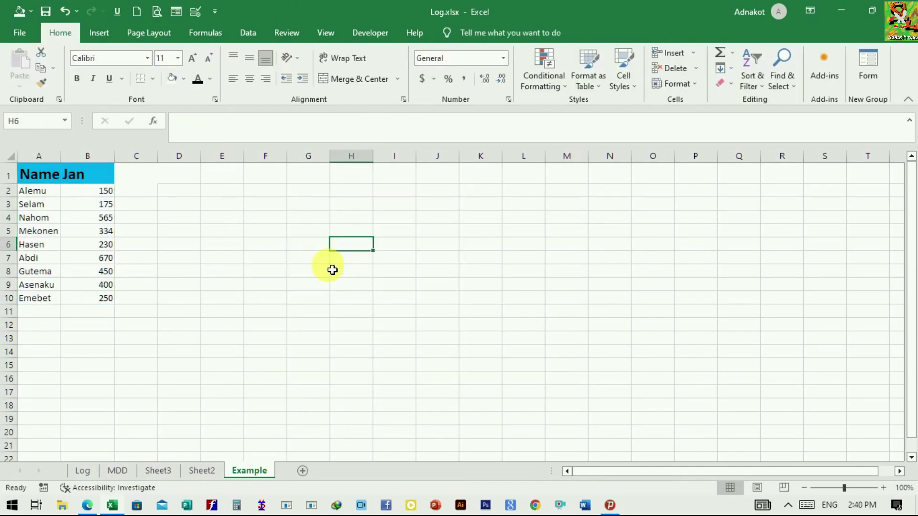
Insert an empty clustered column chart from cell F2 and move it near column E
{"action": "left_click", "coordinate": [268, 196]}
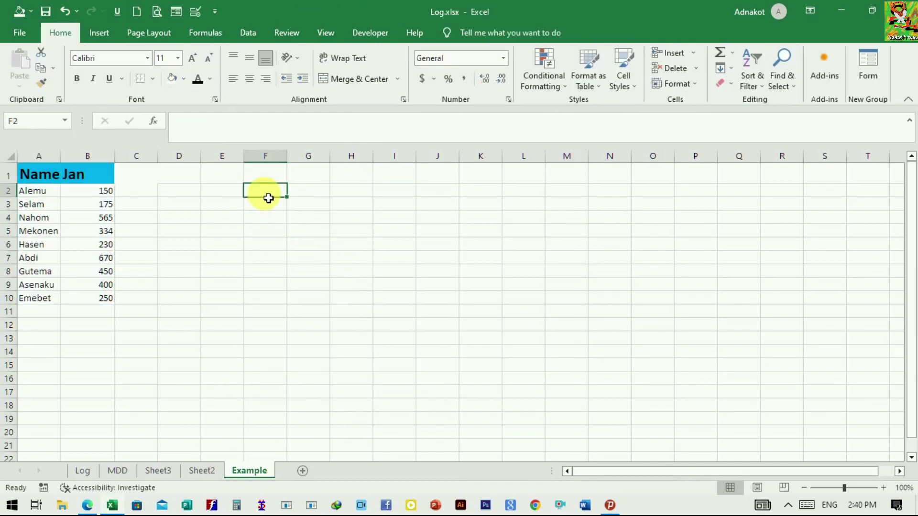
{"action": "left_click", "coordinate": [97, 32]}
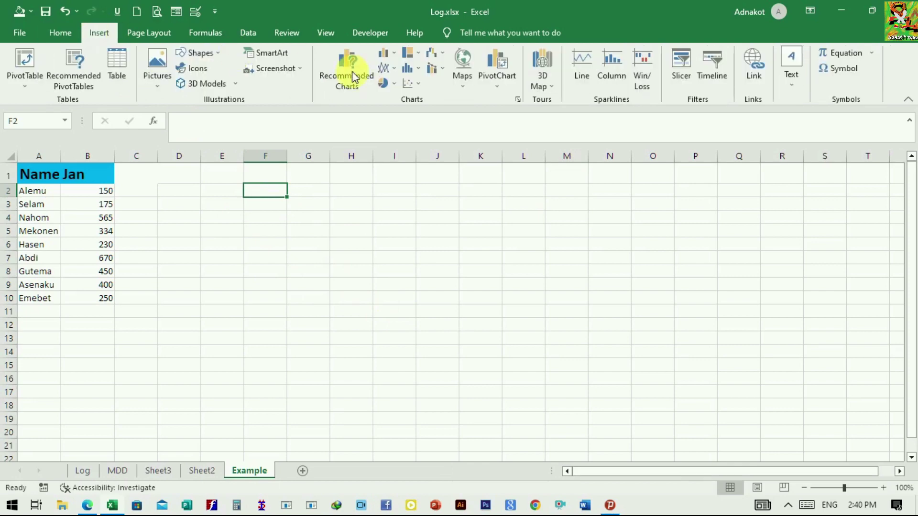
{"action": "left_click", "coordinate": [385, 56]}
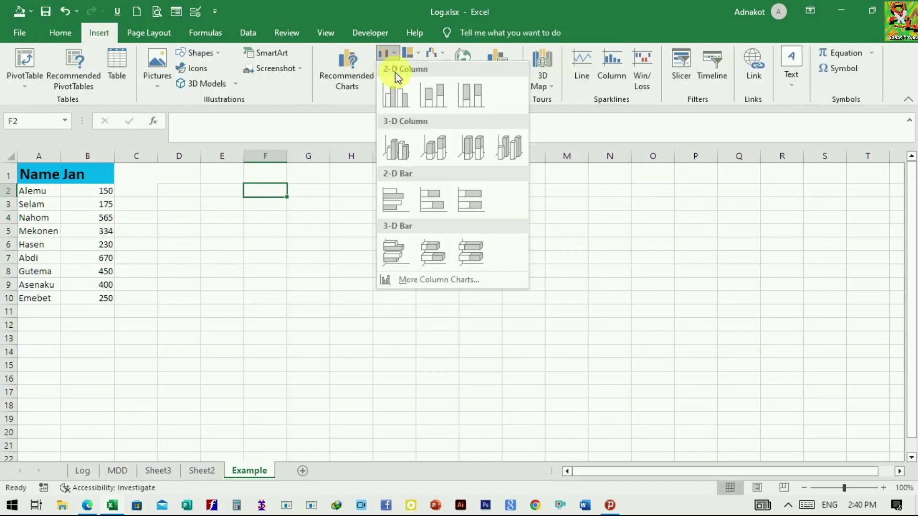
{"action": "left_click", "coordinate": [394, 96]}
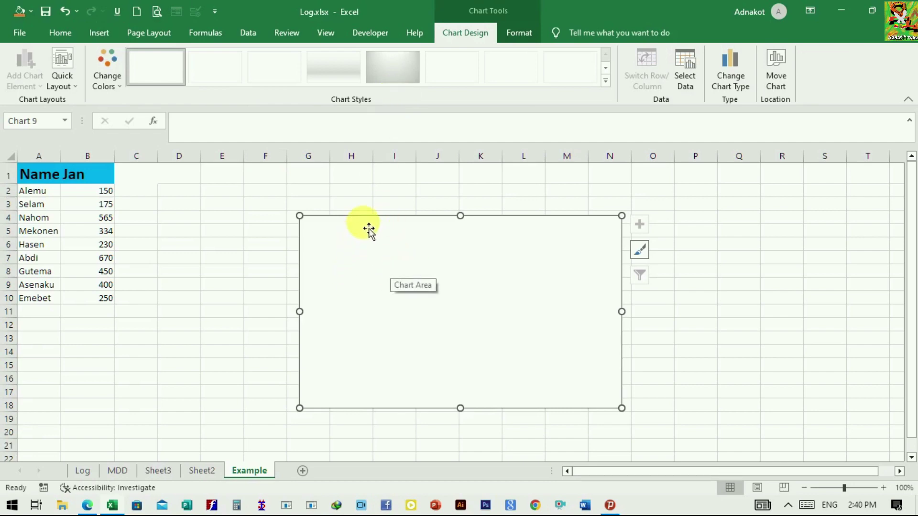
{"action": "left_click_drag", "start_coordinate": [365, 229], "coordinate": [302, 225]}
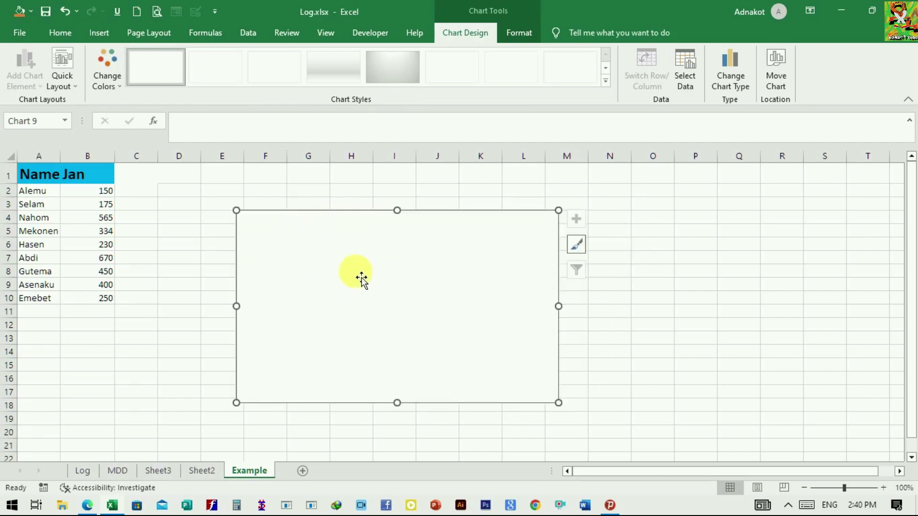
Add a chart series named Sales with values from B2:B10
{"action": "right_click", "coordinate": [320, 276]}
{"action": "left_click", "coordinate": [303, 252]}
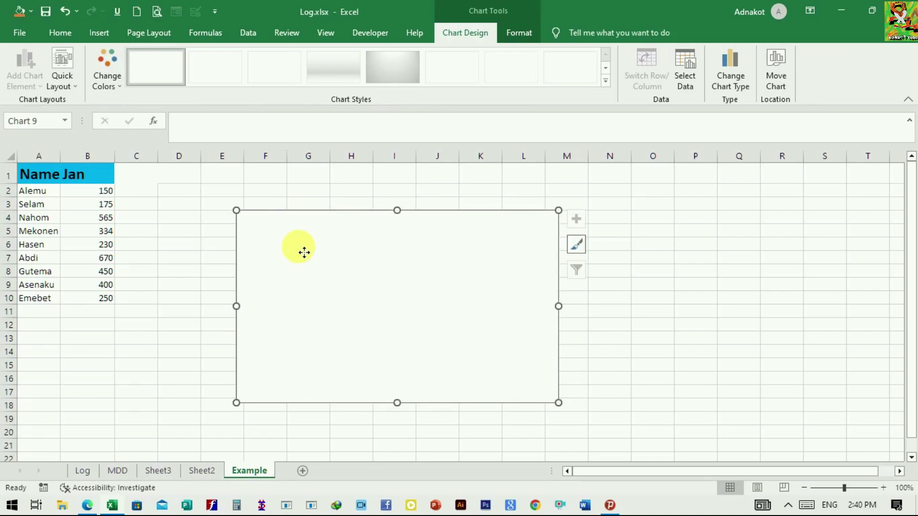
{"action": "right_click", "coordinate": [299, 252]}
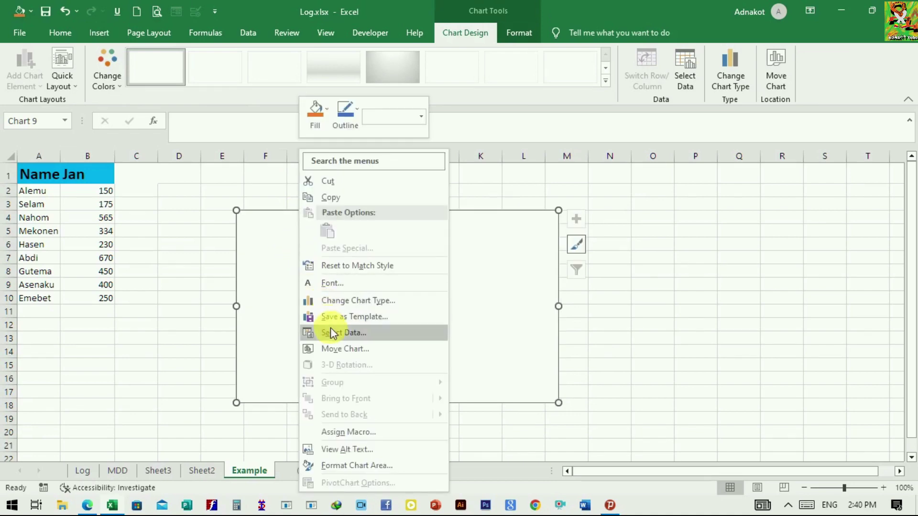
{"action": "left_click", "coordinate": [343, 333]}
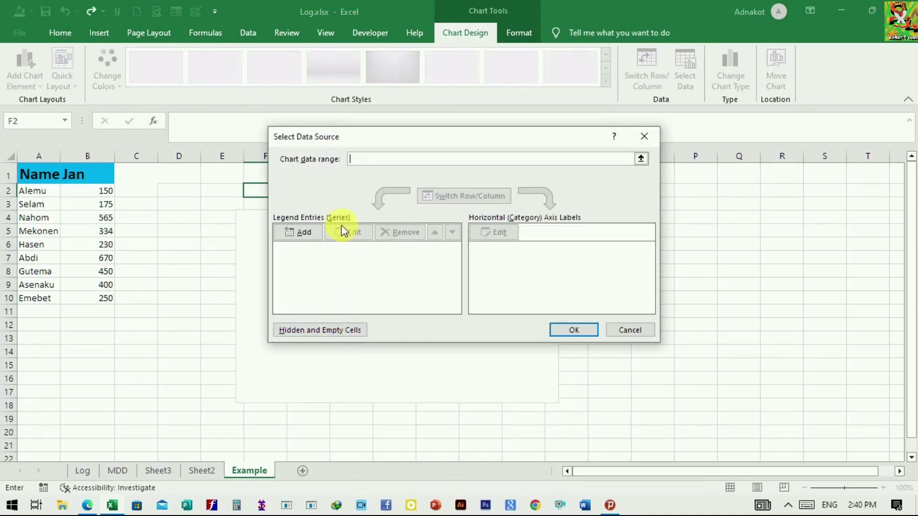
{"action": "left_click", "coordinate": [309, 239]}
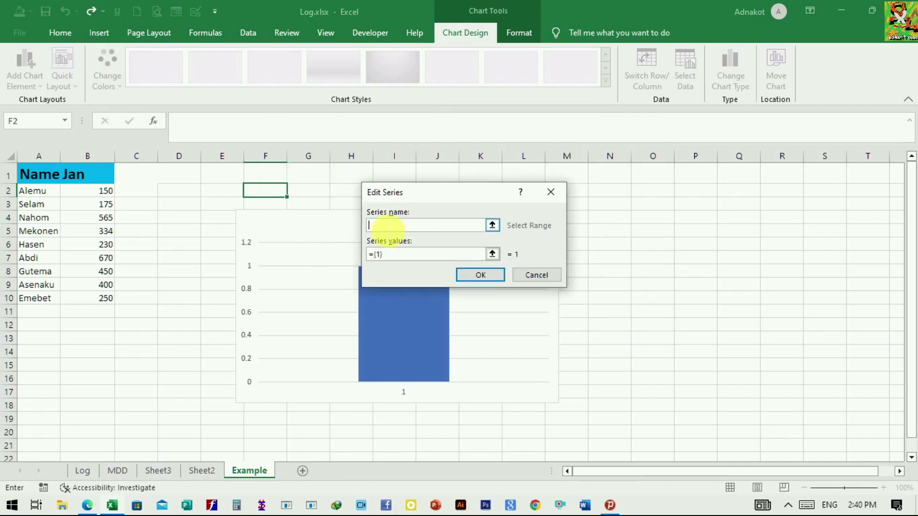
{"action": "key", "text": "Caps_Lock"}
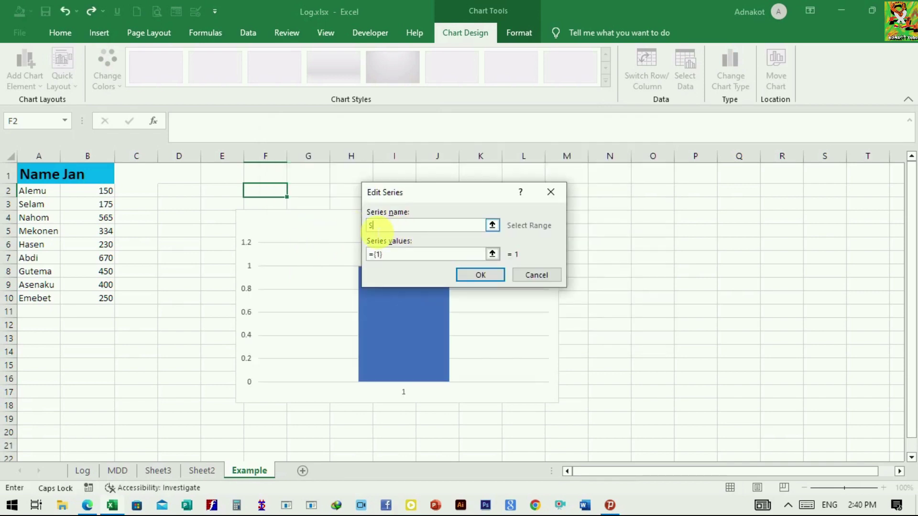
{"action": "key", "text": "Caps_Lock"}
{"action": "type", "text": "ales"}
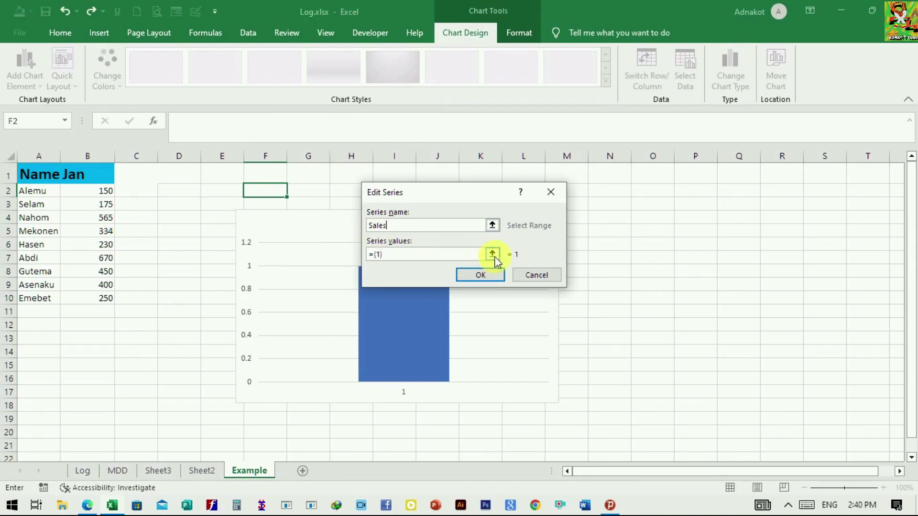
{"action": "left_click", "coordinate": [493, 254]}
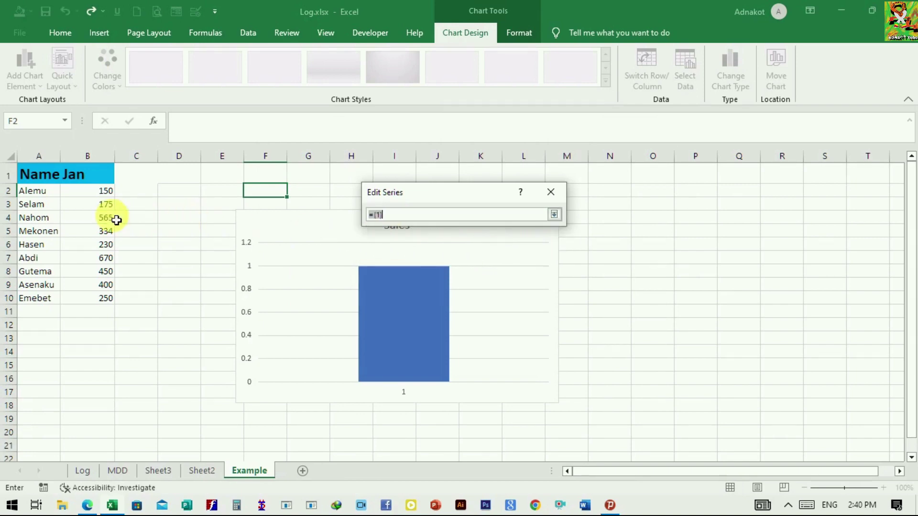
{"action": "left_click_drag", "start_coordinate": [108, 196], "coordinate": [111, 298]}
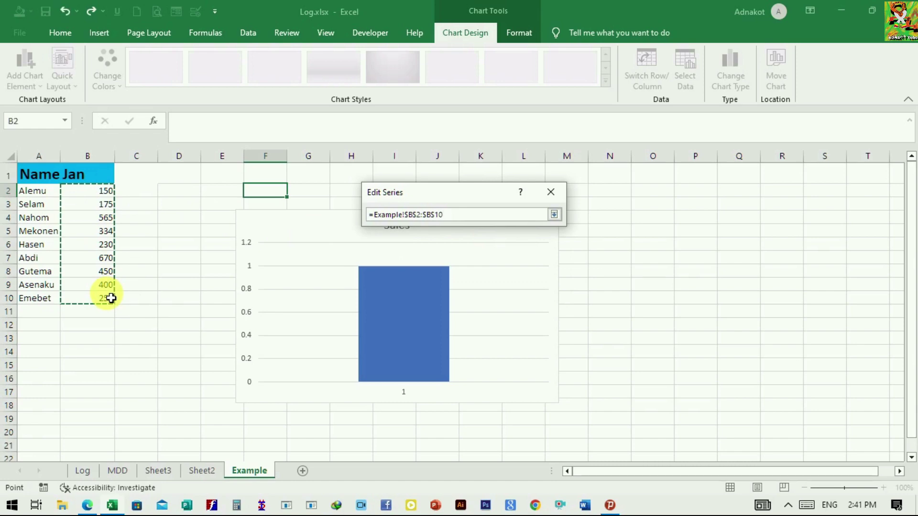
{"action": "left_click", "coordinate": [554, 214]}
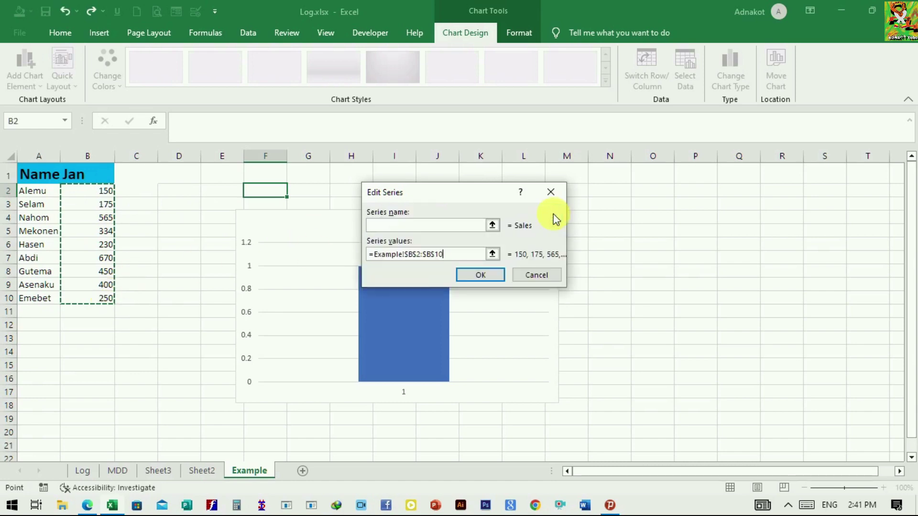
{"action": "left_click", "coordinate": [481, 275]}
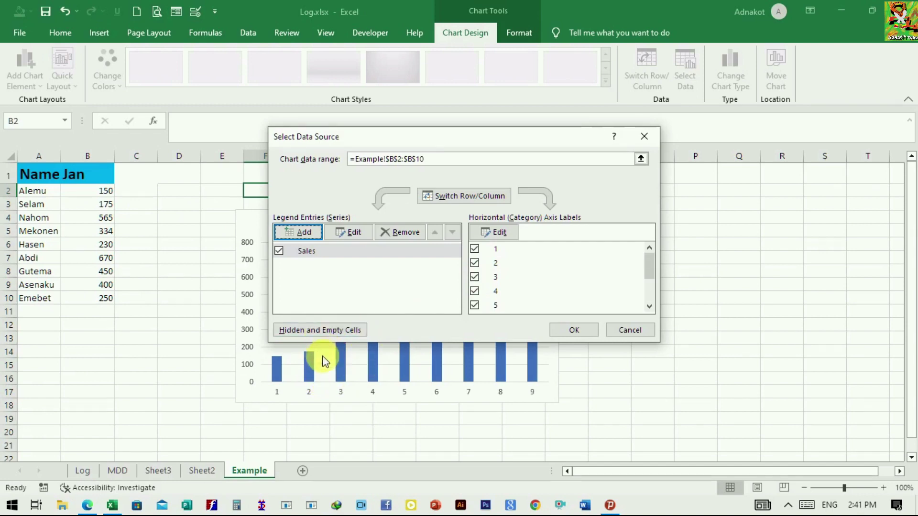
Set the horizontal axis labels to the names in A2:A10 and apply
{"action": "left_click", "coordinate": [505, 234]}
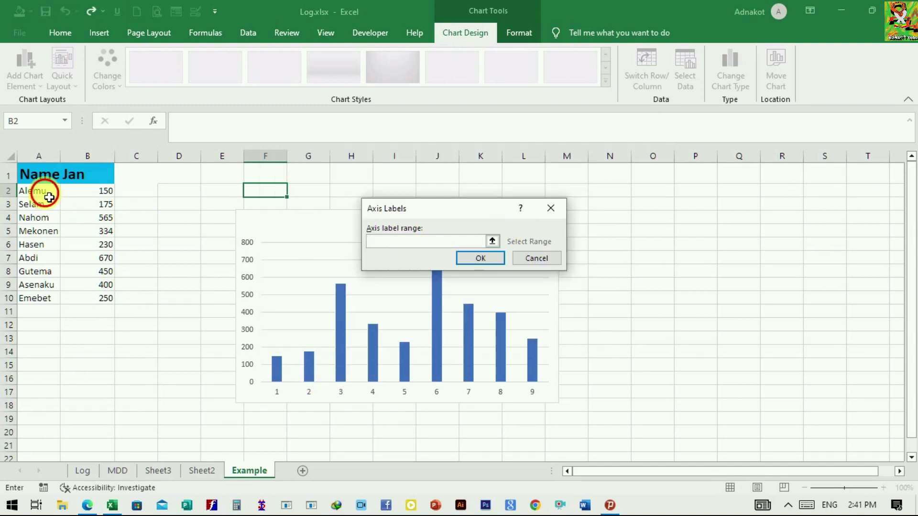
{"action": "left_click_drag", "start_coordinate": [49, 197], "coordinate": [52, 303]}
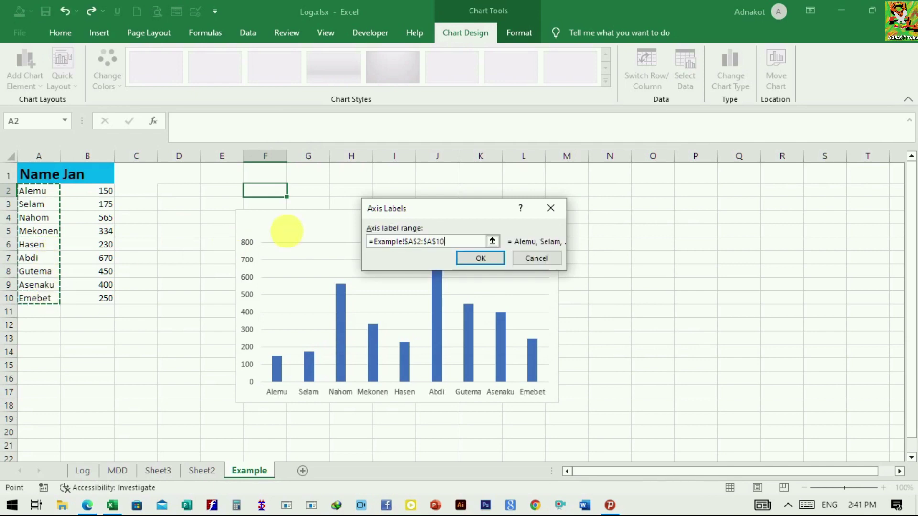
{"action": "left_click", "coordinate": [478, 258]}
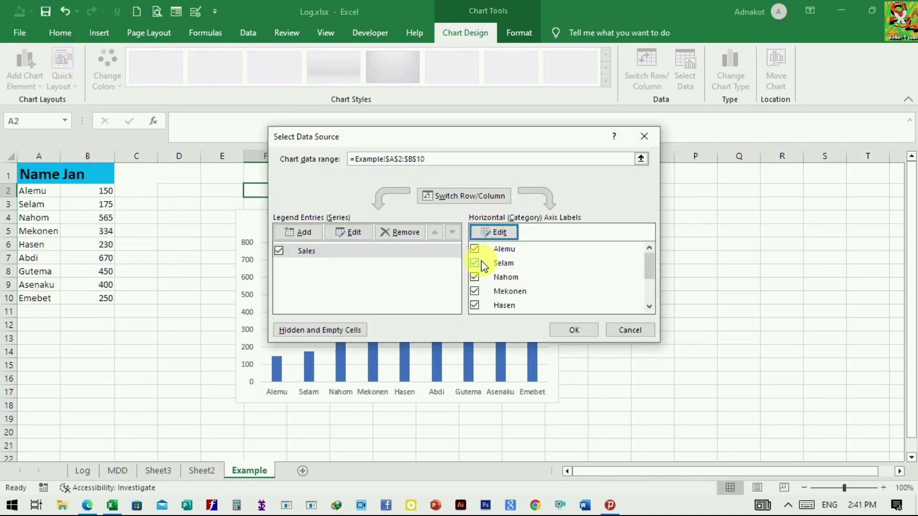
{"action": "left_click", "coordinate": [566, 331]}
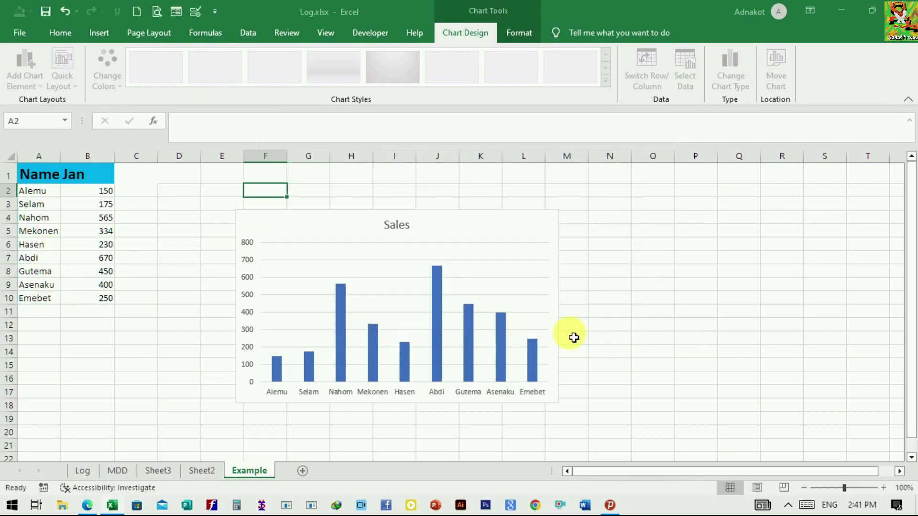
Delete the Sales chart
{"action": "left_click", "coordinate": [443, 431]}
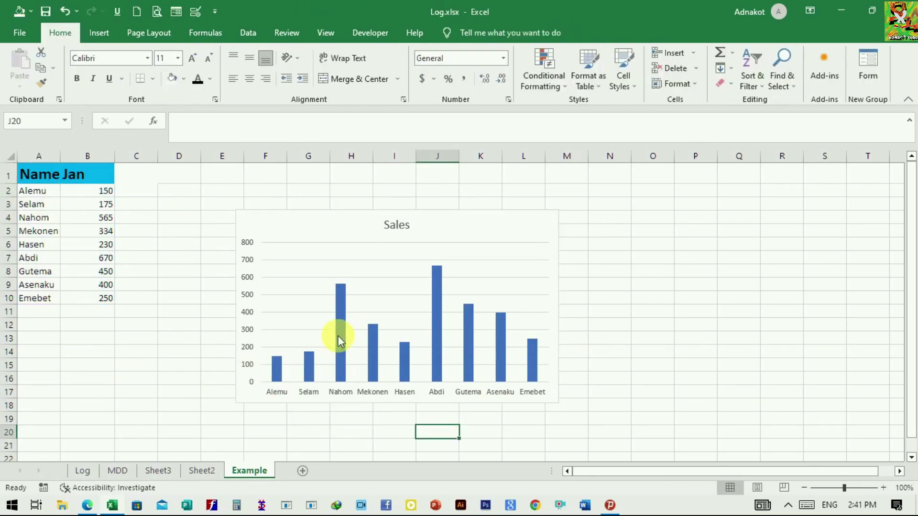
{"action": "left_click", "coordinate": [445, 232]}
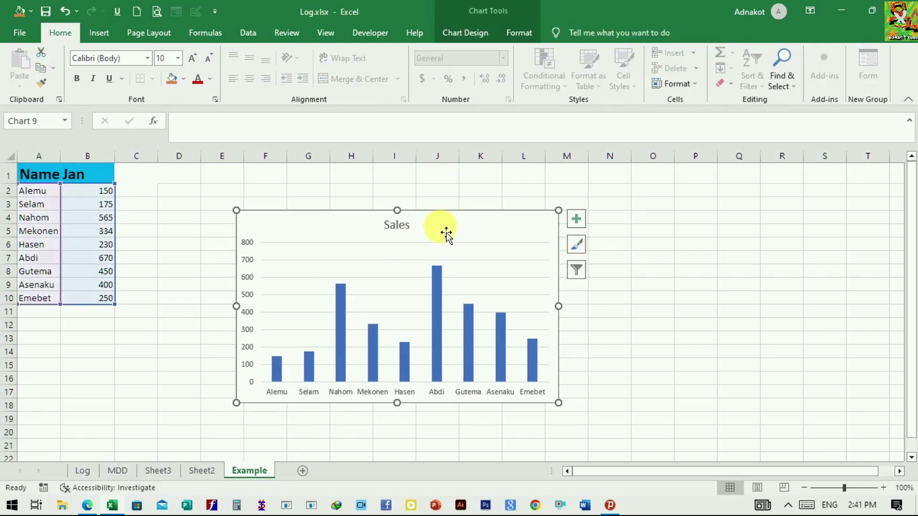
{"action": "key", "text": "Delete"}
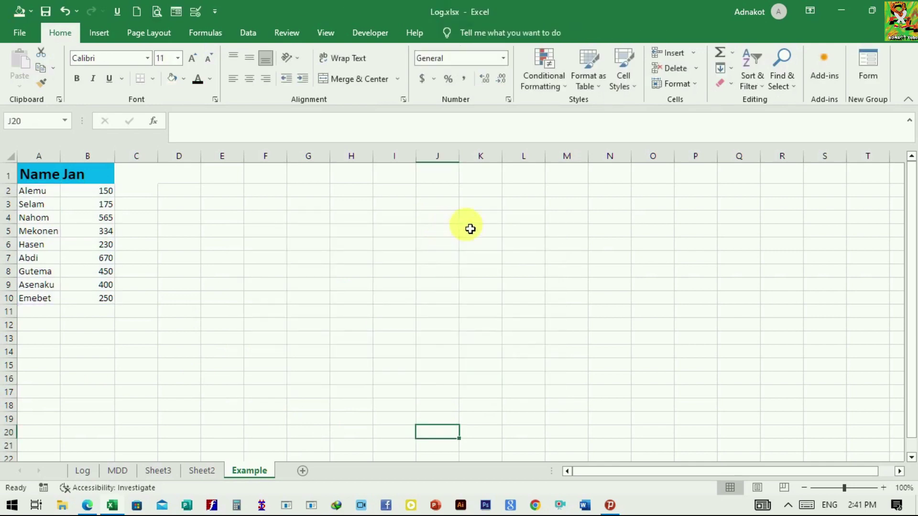
Insert a quick Jan line chart from A1:B10 with Alt+F1, then delete it
{"action": "left_click", "coordinate": [350, 248]}
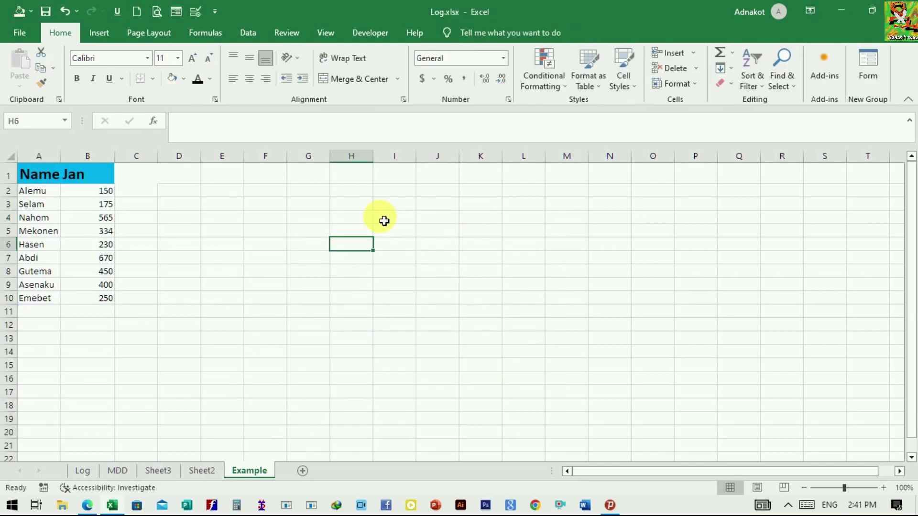
{"action": "left_click_drag", "start_coordinate": [36, 175], "coordinate": [112, 302]}
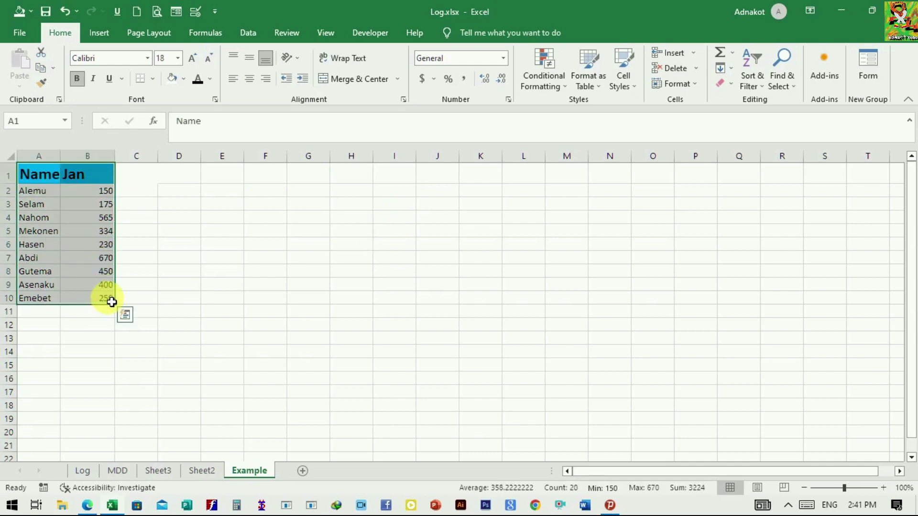
{"action": "key", "text": "alt+F1"}
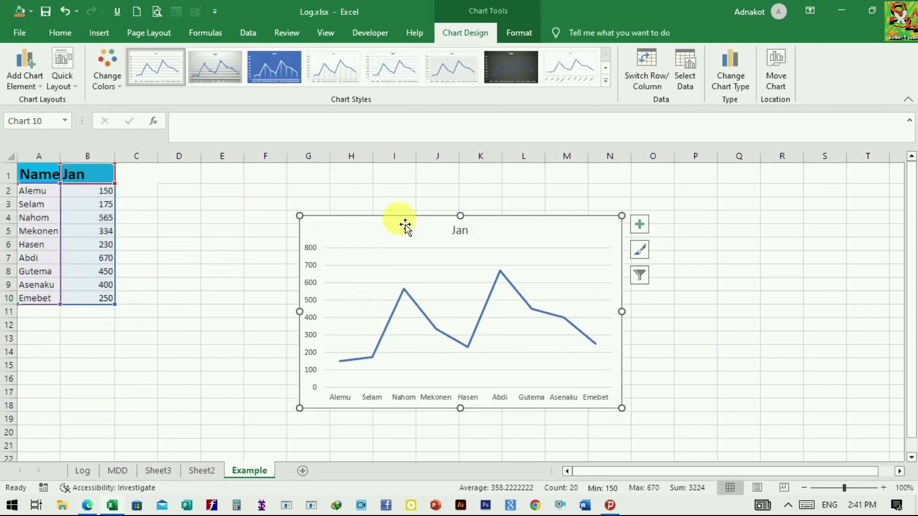
{"action": "left_click_drag", "start_coordinate": [411, 247], "coordinate": [316, 237]}
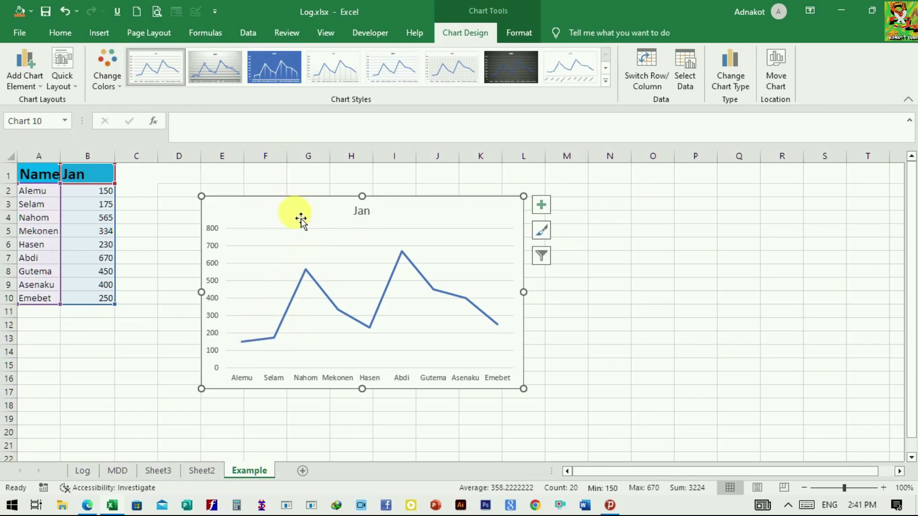
{"action": "key", "text": "Delete"}
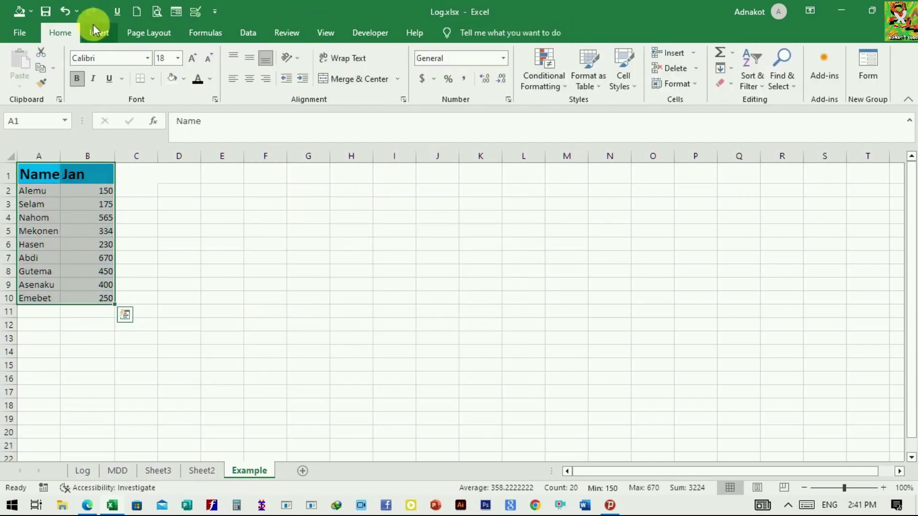
Set Clustered Column as the default chart type, then delete the chart it inserted
{"action": "left_click", "coordinate": [98, 34]}
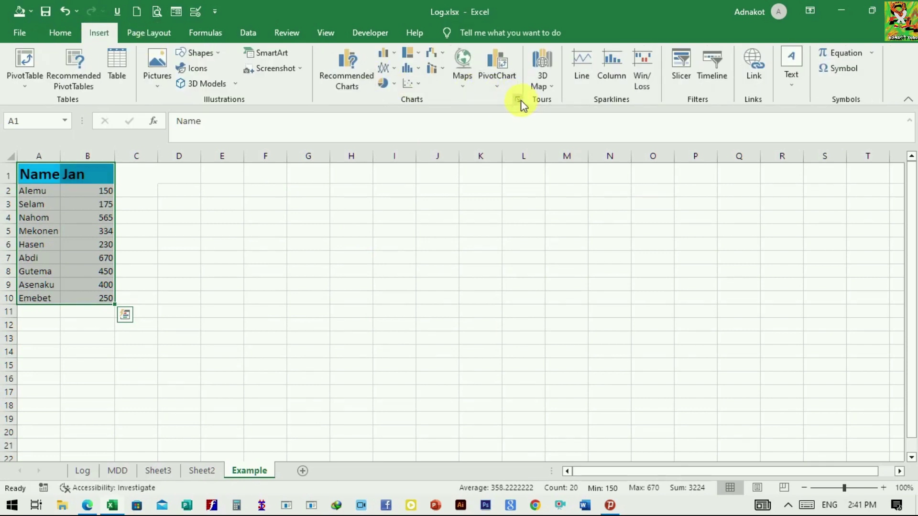
{"action": "left_click", "coordinate": [518, 99]}
{"action": "left_click", "coordinate": [371, 82]}
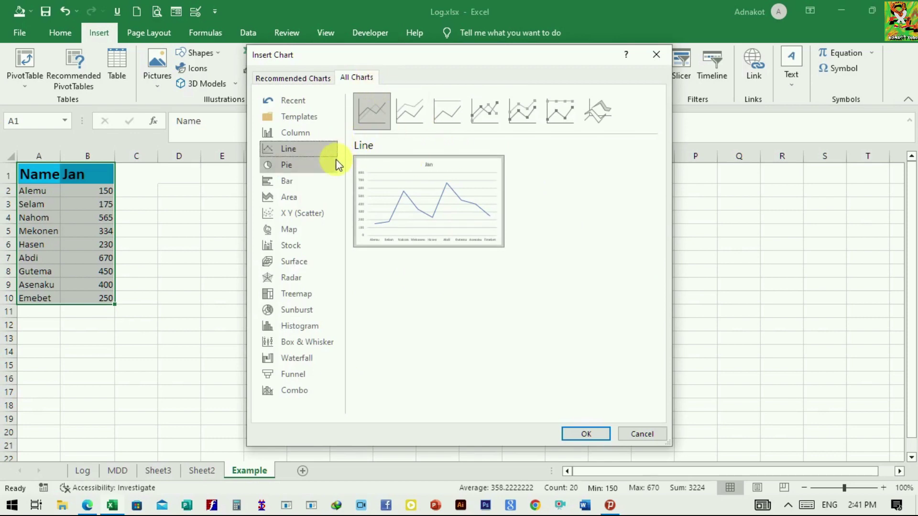
{"action": "left_click", "coordinate": [296, 132]}
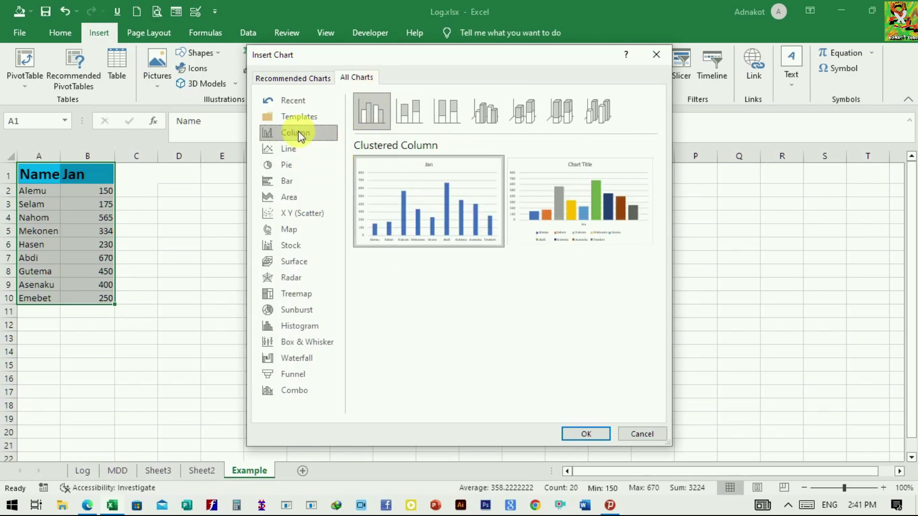
{"action": "right_click", "coordinate": [369, 114]}
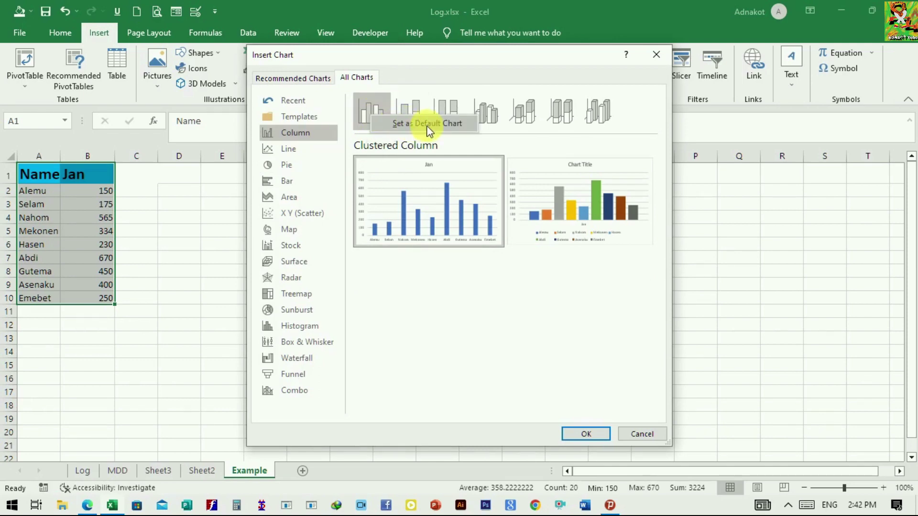
{"action": "left_click", "coordinate": [447, 124]}
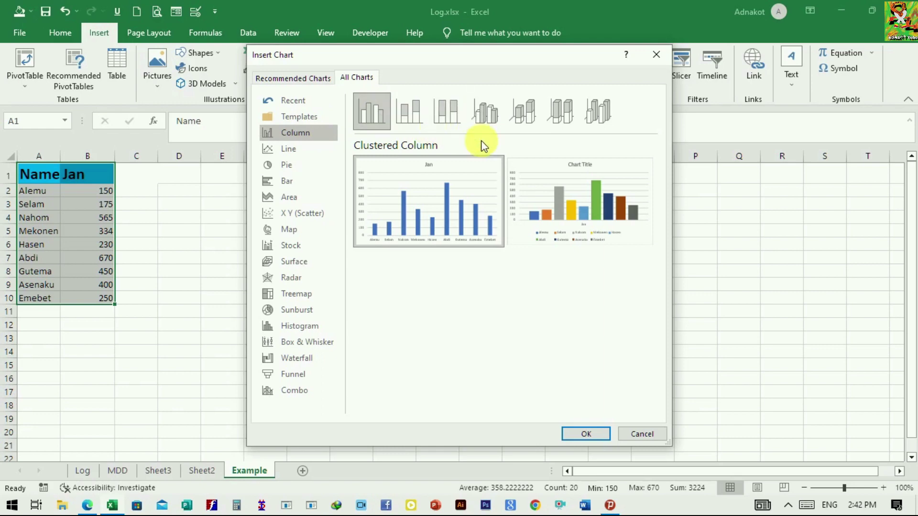
{"action": "left_click", "coordinate": [588, 434]}
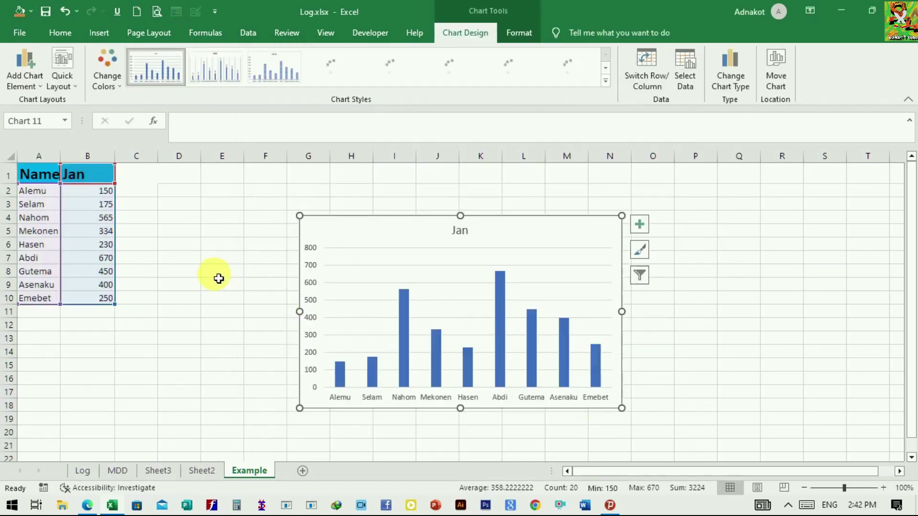
{"action": "key", "text": "Delete"}
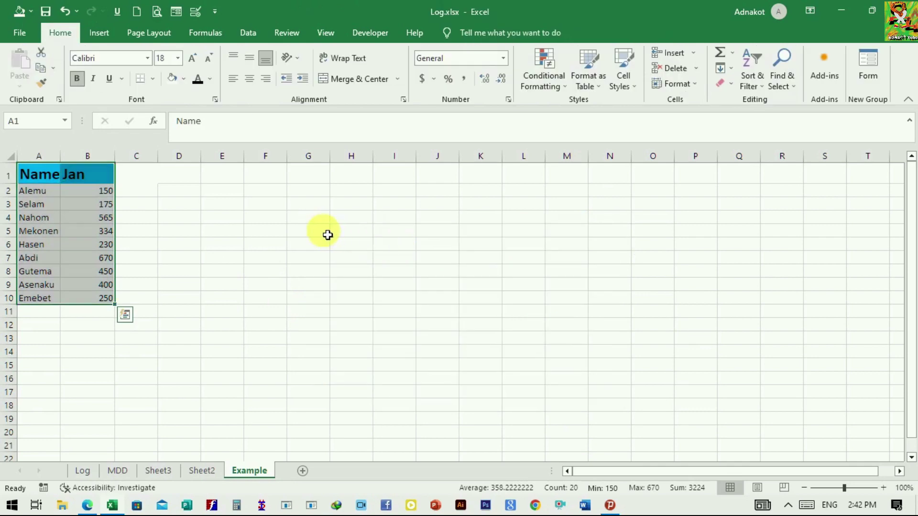
Insert a Jan column chart from A1:B10 with Alt+F1, place it around columns D–K, then go to Sheet2
{"action": "left_click", "coordinate": [232, 219]}
{"action": "left_click_drag", "start_coordinate": [35, 178], "coordinate": [104, 304]}
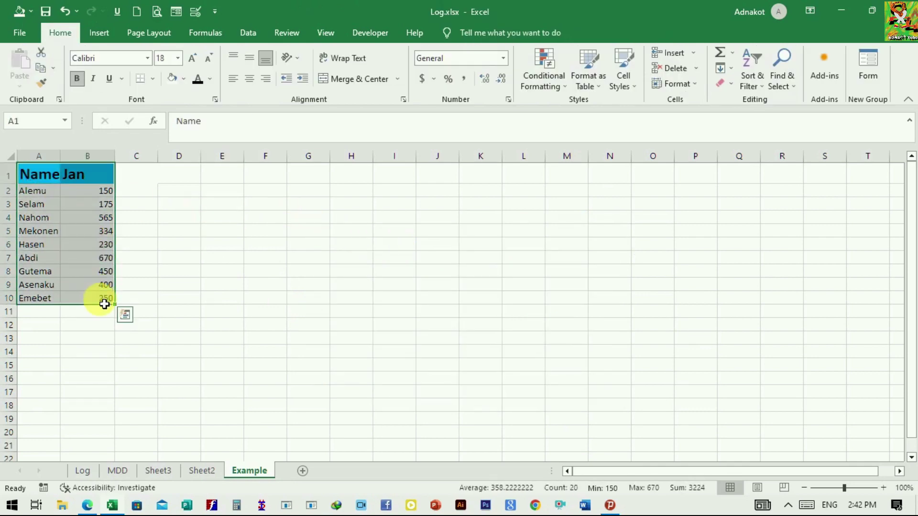
{"action": "key", "text": "alt+F1"}
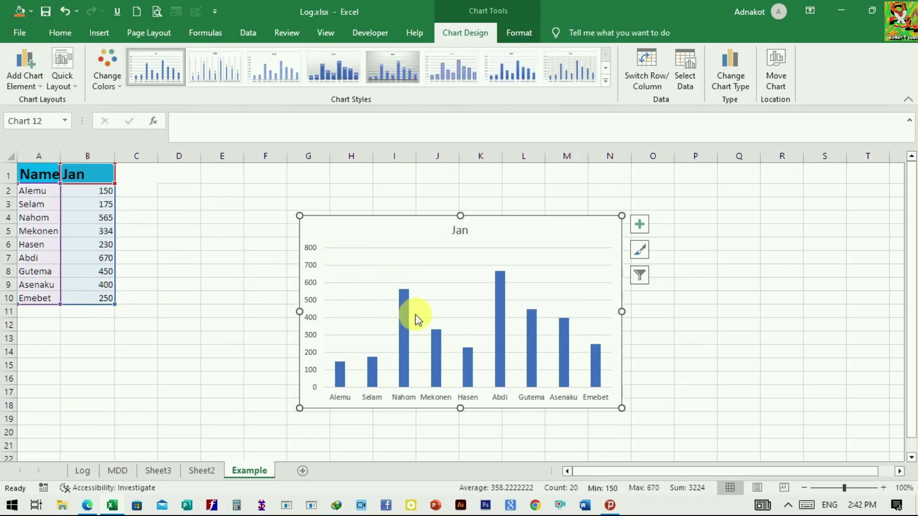
{"action": "left_click_drag", "start_coordinate": [418, 221], "coordinate": [301, 194]}
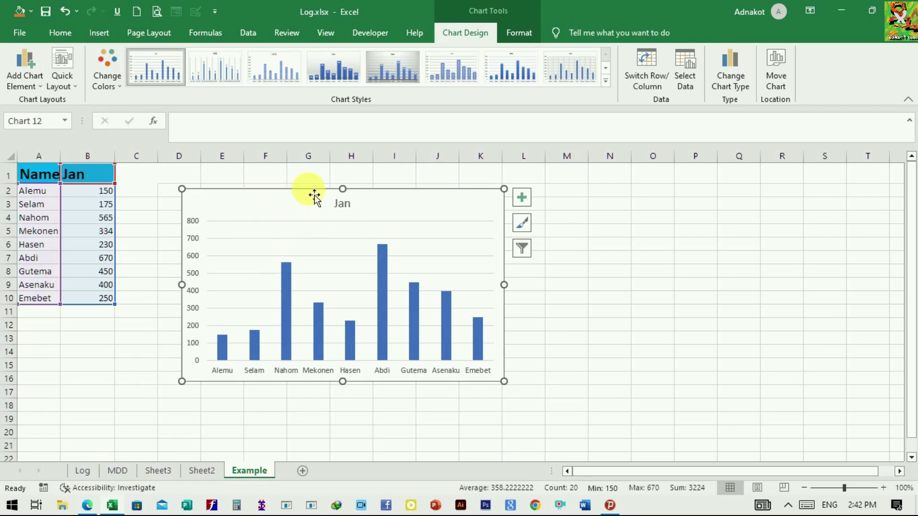
{"action": "left_click", "coordinate": [211, 471]}
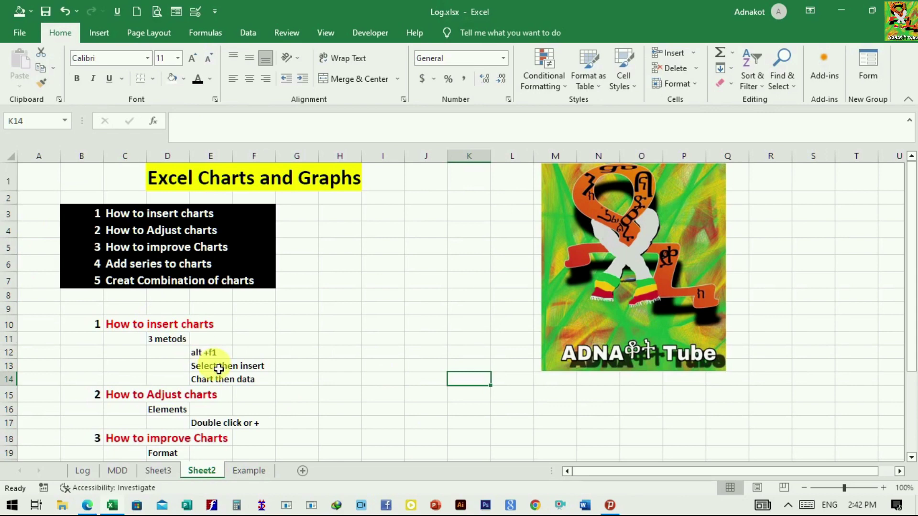
Review Sheet2's outline, return to the Example sheet, and insert a fresh Jan chart with Alt+F1
{"action": "scroll", "coordinate": [263, 358], "scroll_direction": "down", "scroll_amount": 1}
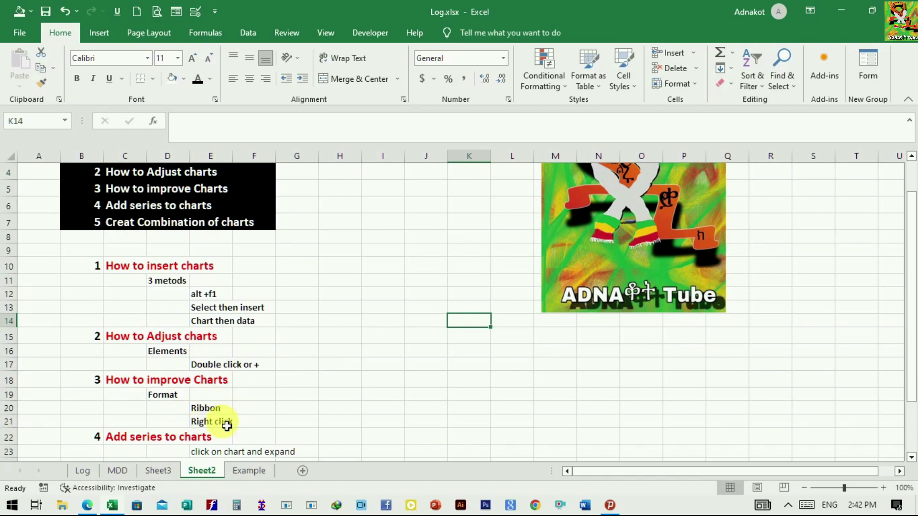
{"action": "left_click", "coordinate": [248, 471]}
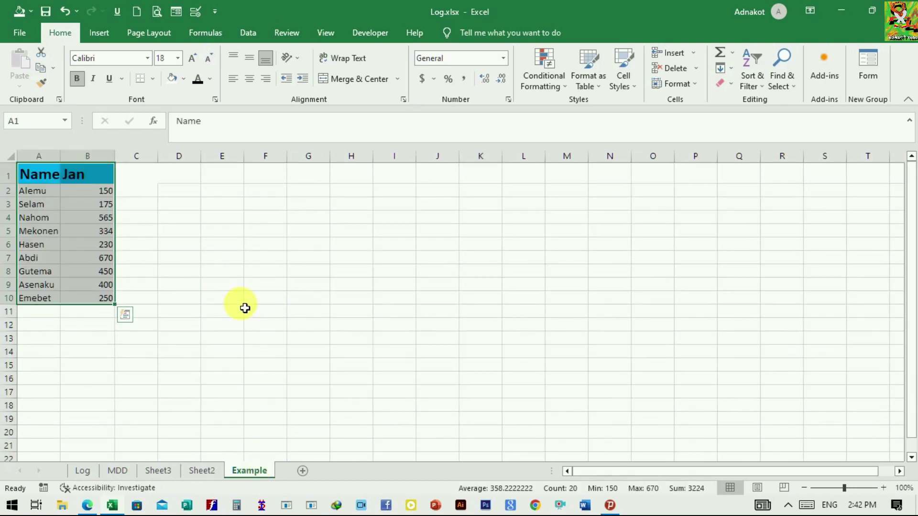
{"action": "key", "text": "alt+F1"}
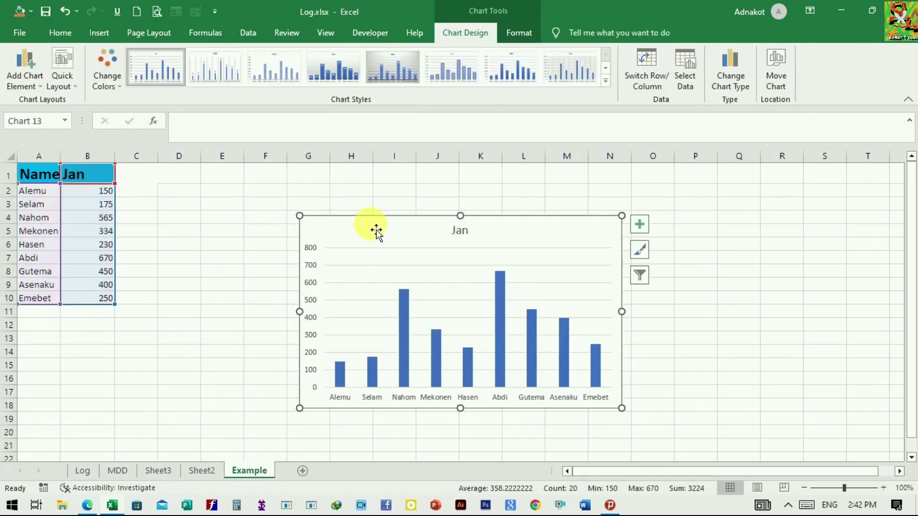
Move the new Jan chart up and left and turn on axis titles
{"action": "left_click_drag", "start_coordinate": [376, 230], "coordinate": [320, 218]}
{"action": "left_click", "coordinate": [652, 295]}
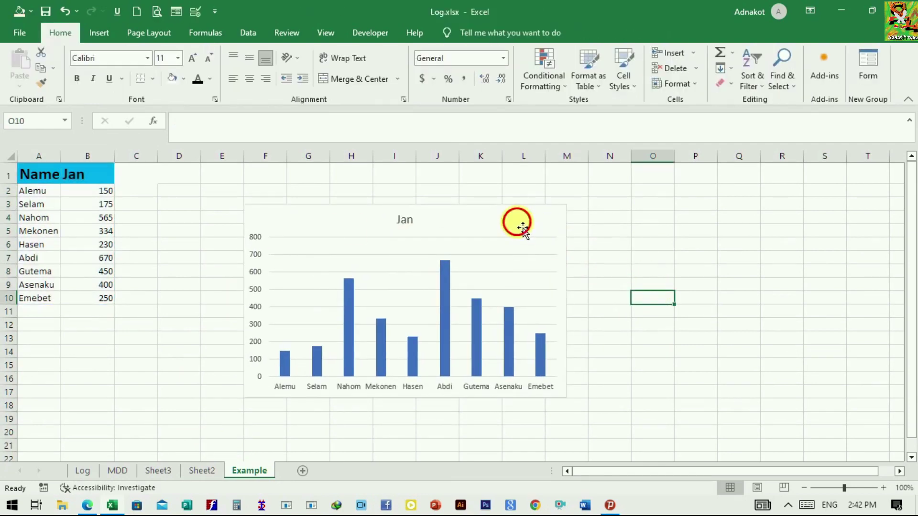
{"action": "left_click", "coordinate": [521, 229]}
{"action": "left_click", "coordinate": [584, 214]}
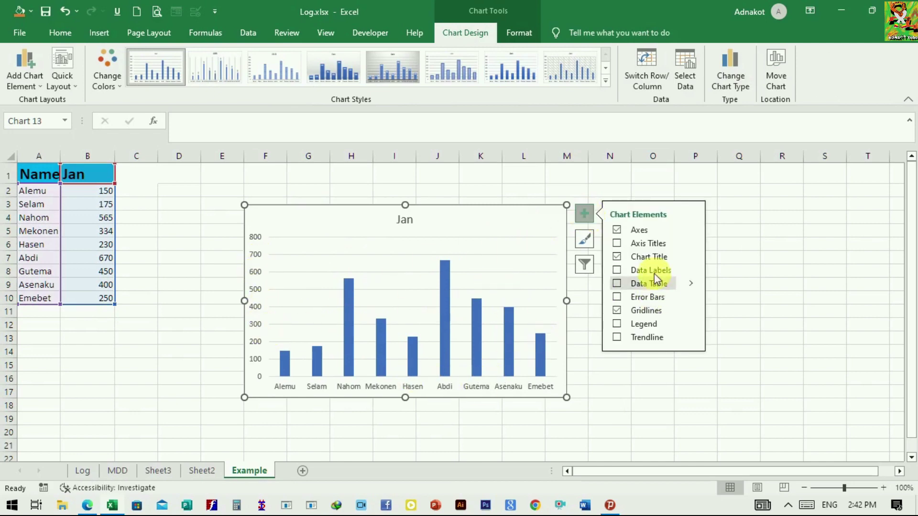
{"action": "left_click", "coordinate": [617, 243]}
{"action": "left_click", "coordinate": [272, 299]}
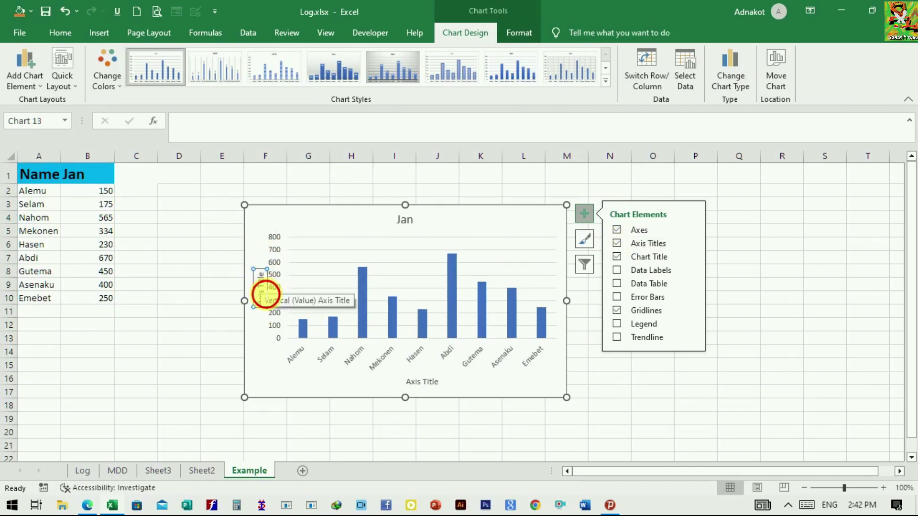
Rename the vertical axis title to Jan and the horizontal axis title to Name
{"action": "left_click", "coordinate": [270, 283]}
{"action": "left_click_drag", "start_coordinate": [269, 283], "coordinate": [265, 307]}
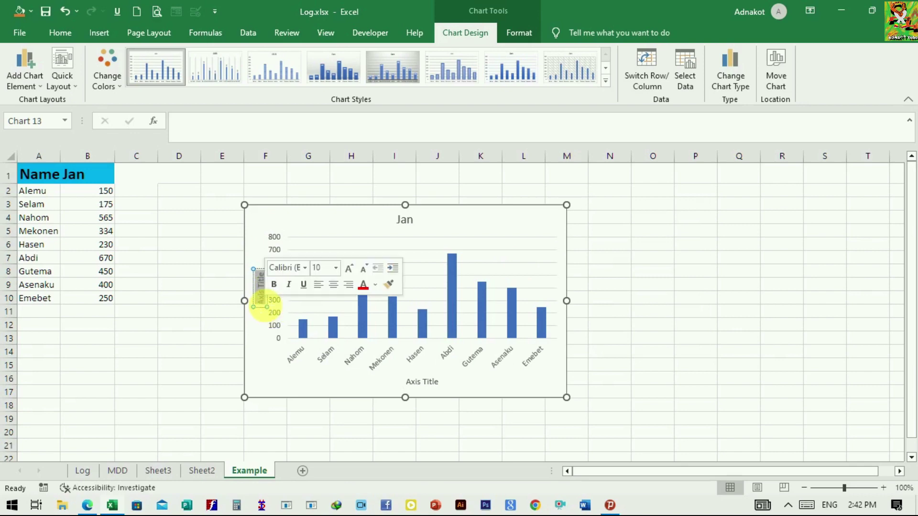
{"action": "type", "text": "Jan"}
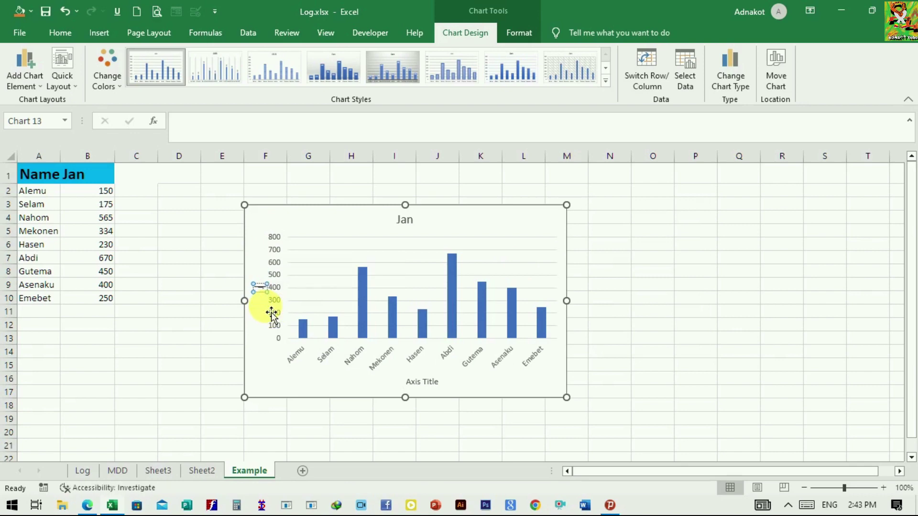
{"action": "double_click", "coordinate": [423, 382]}
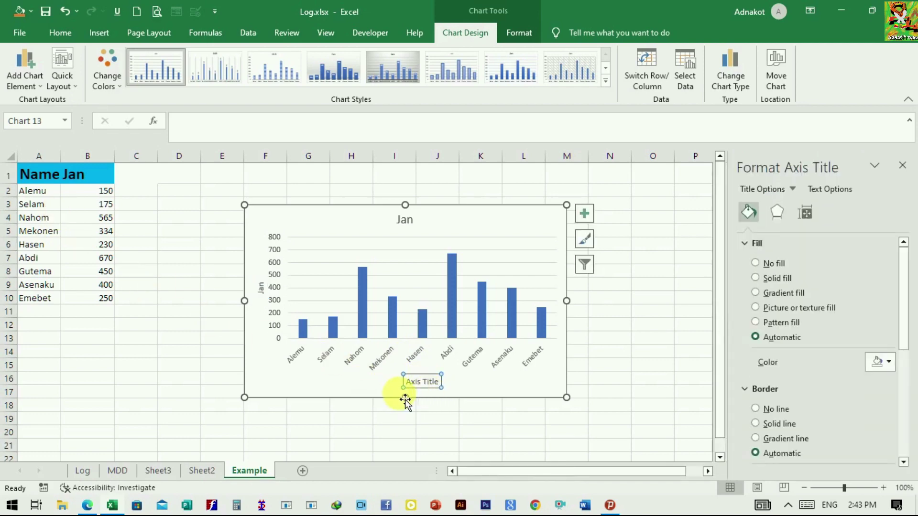
{"action": "left_click_drag", "start_coordinate": [407, 381], "coordinate": [450, 382]}
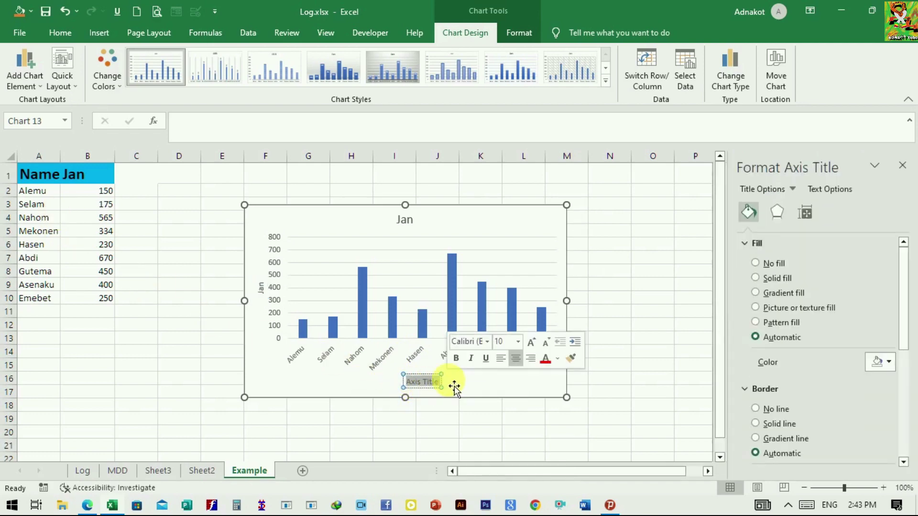
{"action": "type", "text": "Name"}
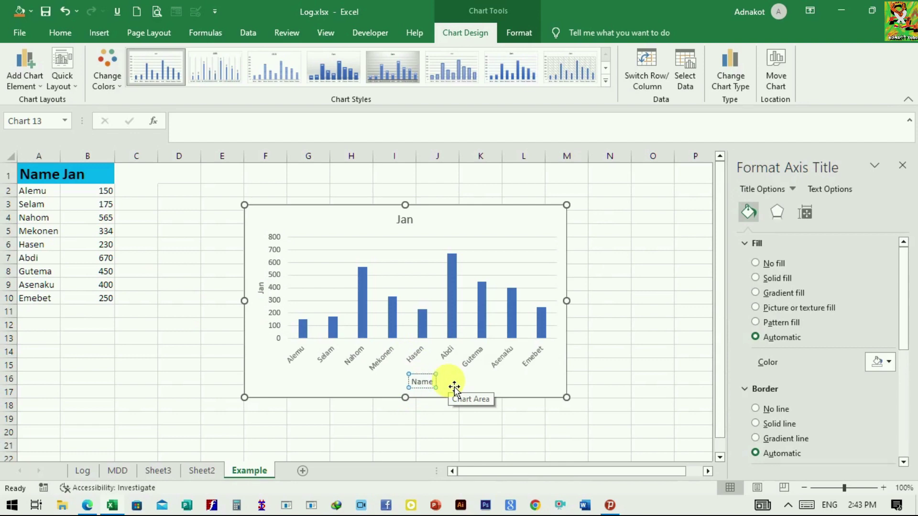
{"action": "left_click", "coordinate": [525, 283]}
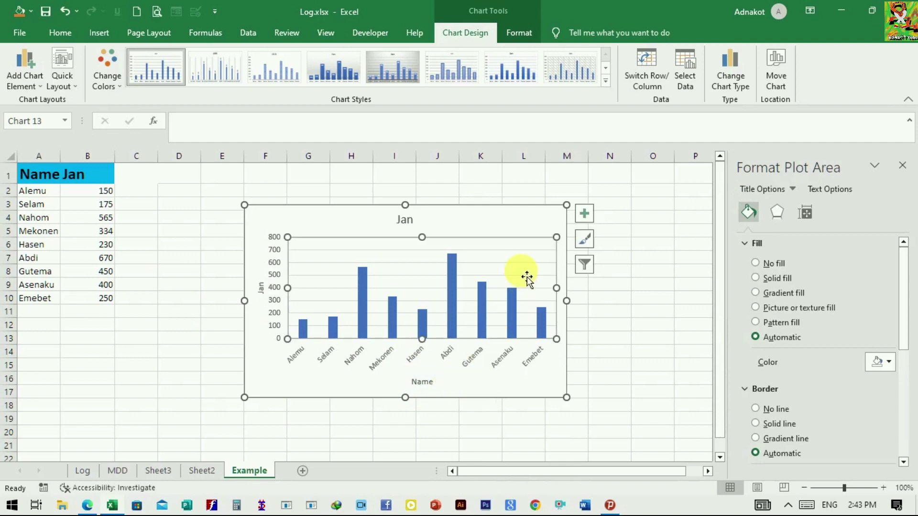
Try toggling data labels and gridlines, leaving labels off and gridlines on
{"action": "left_click", "coordinate": [584, 214]}
{"action": "left_click", "coordinate": [621, 270]}
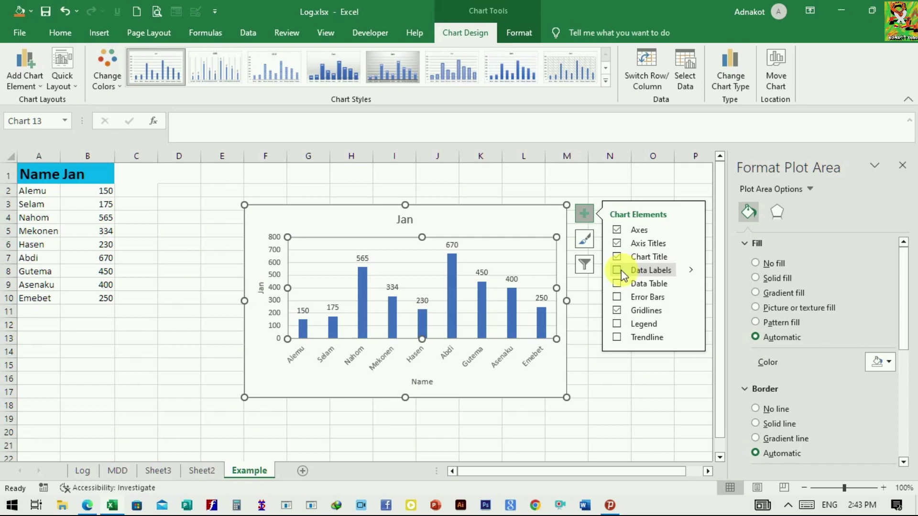
{"action": "left_click", "coordinate": [617, 271]}
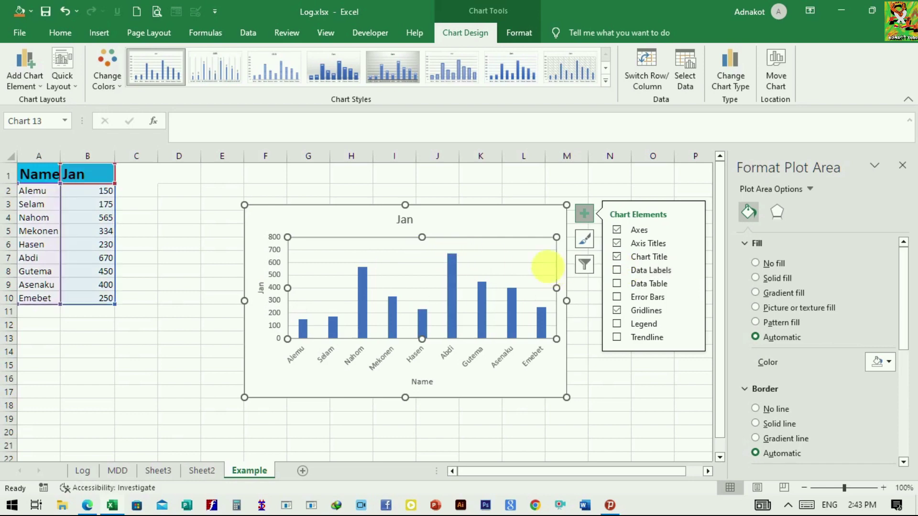
{"action": "left_click", "coordinate": [621, 271]}
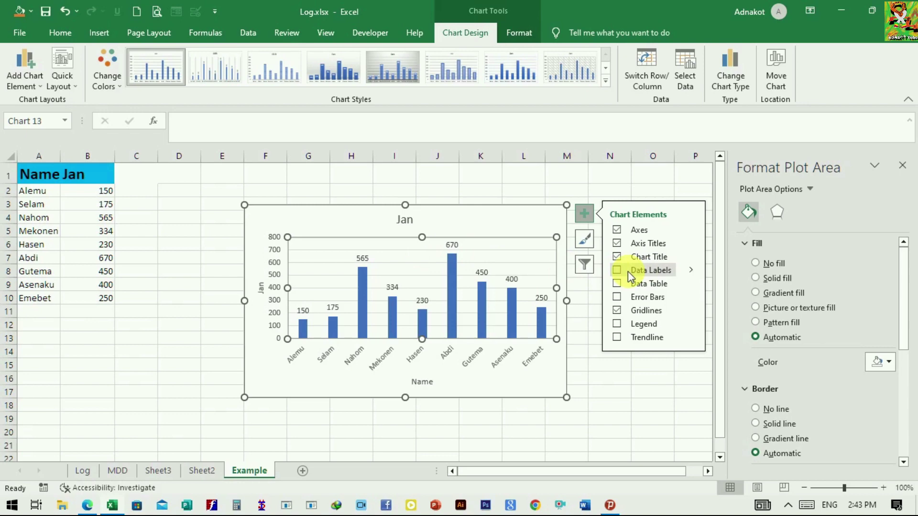
{"action": "left_click", "coordinate": [627, 272]}
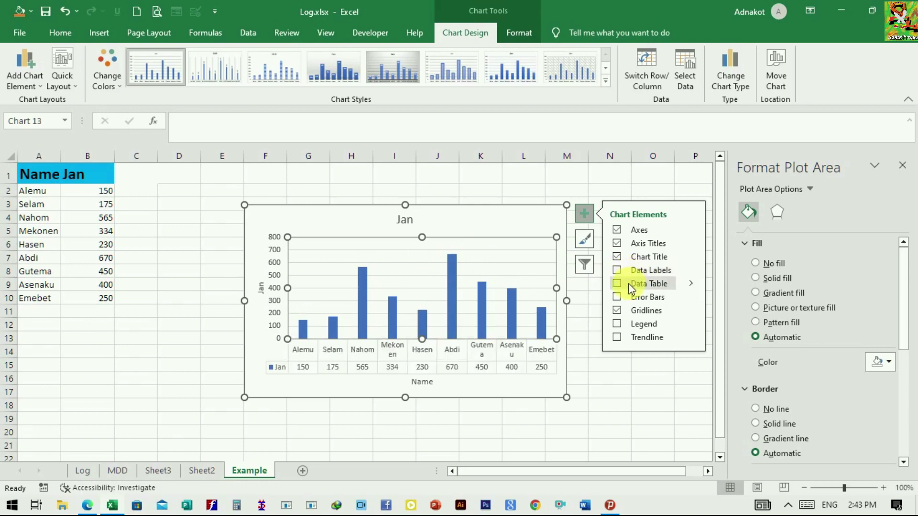
{"action": "left_click", "coordinate": [617, 311]}
{"action": "left_click", "coordinate": [617, 311]}
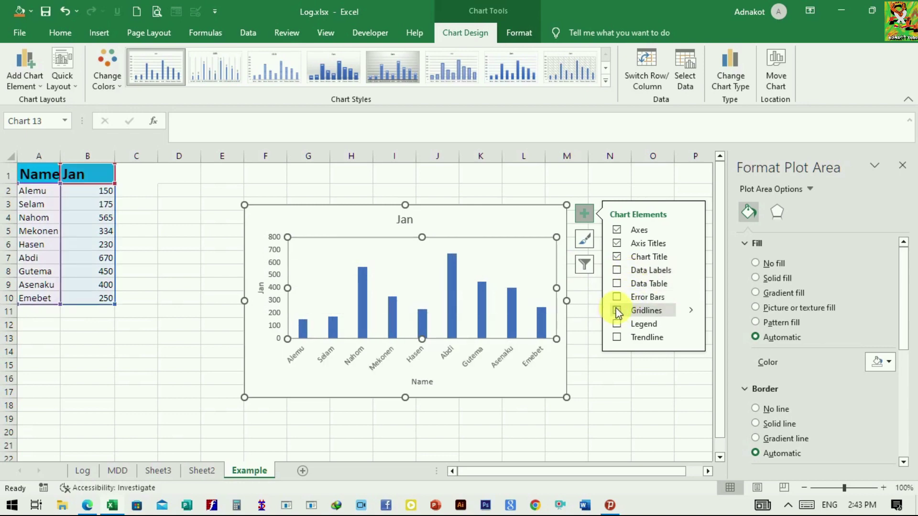
Add a legend and a linear trendline for Jan to the chart
{"action": "left_click", "coordinate": [617, 324]}
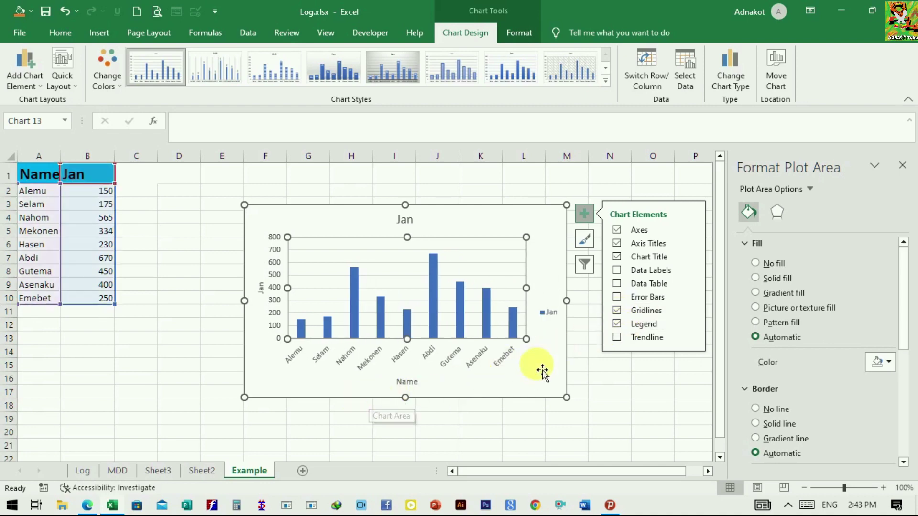
{"action": "left_click", "coordinate": [617, 338]}
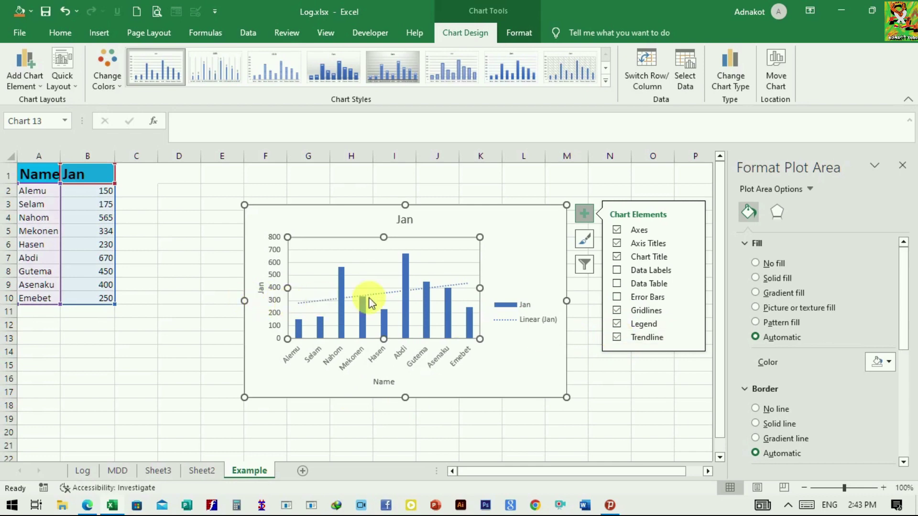
{"action": "left_click", "coordinate": [605, 179]}
Open the Format Chart Area pane and select the Jan data series
{"action": "left_click", "coordinate": [445, 242]}
{"action": "double_click", "coordinate": [453, 229]}
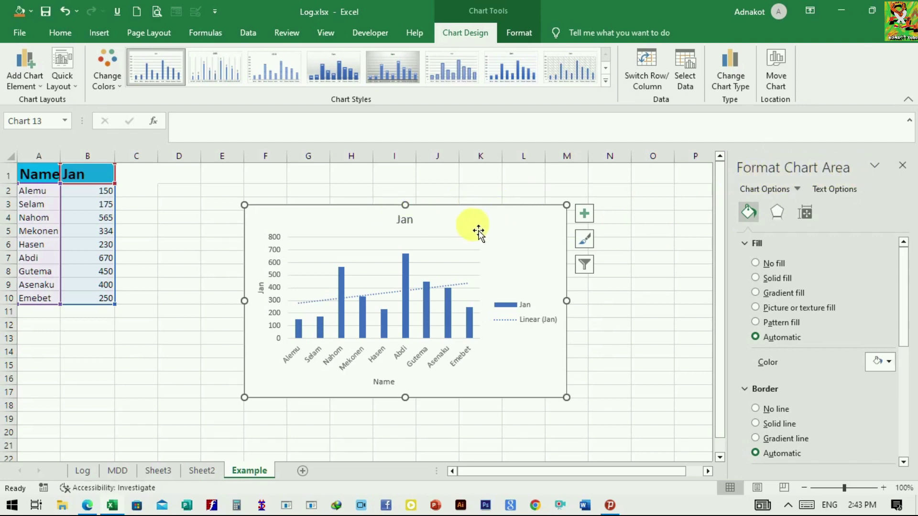
{"action": "left_click", "coordinate": [340, 274]}
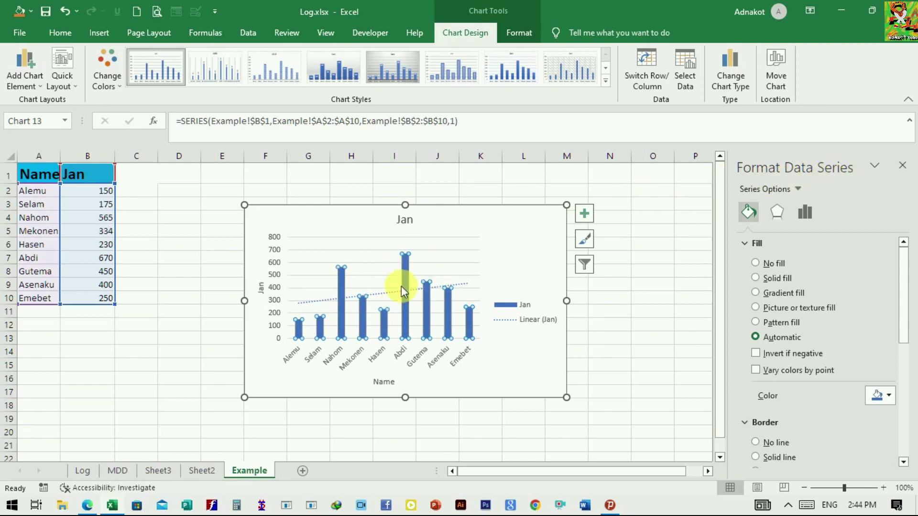
Set the value axis to No fill after trying Solid fill, then select the legend
{"action": "left_click", "coordinate": [268, 247]}
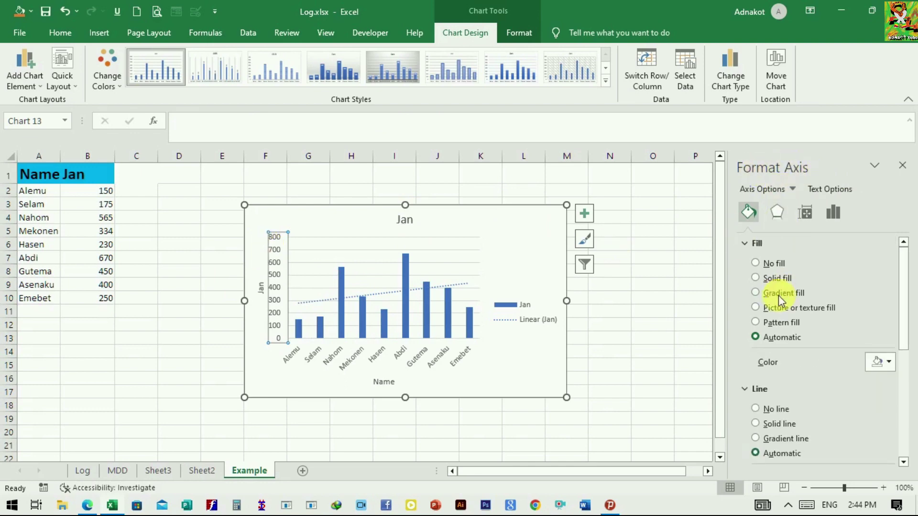
{"action": "left_click", "coordinate": [755, 279]}
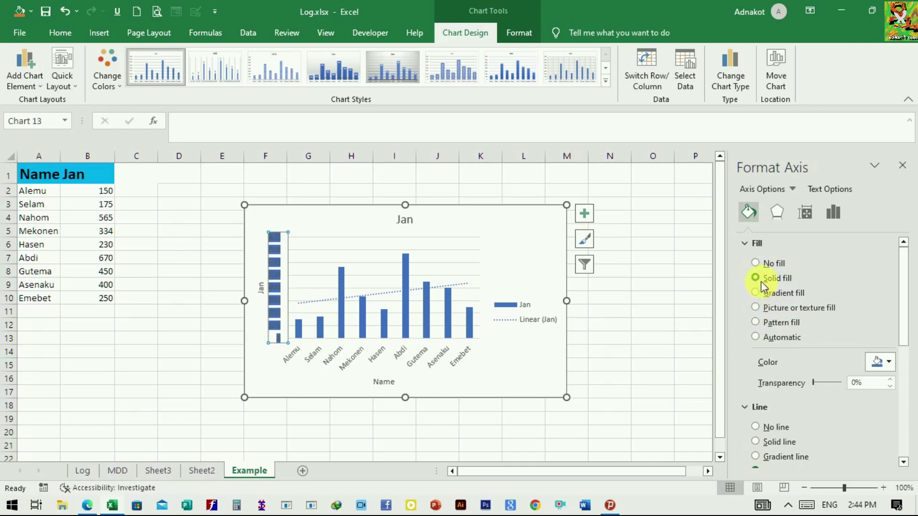
{"action": "left_click", "coordinate": [756, 263]}
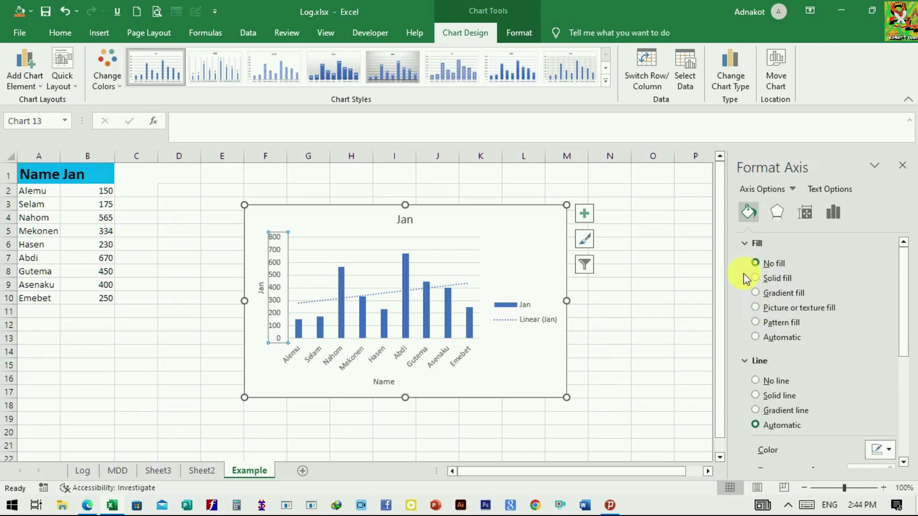
{"action": "left_click", "coordinate": [394, 384]}
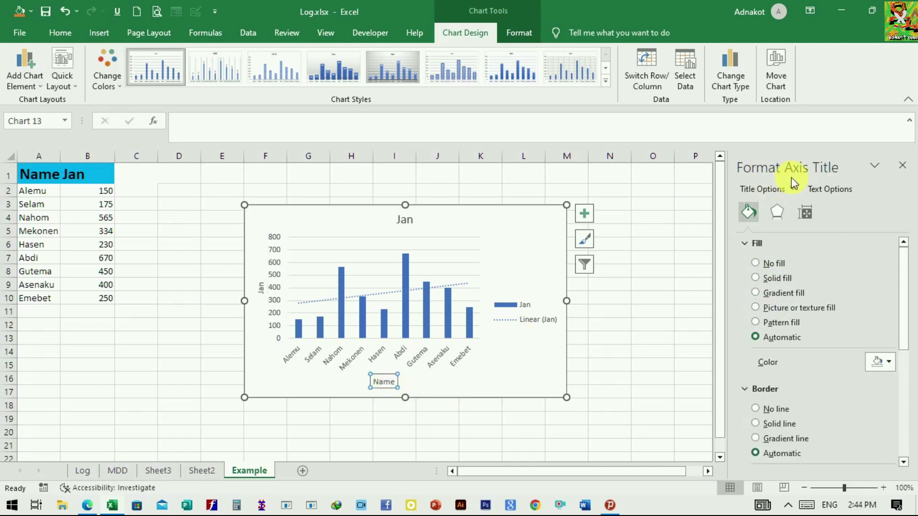
{"action": "left_click", "coordinate": [540, 318]}
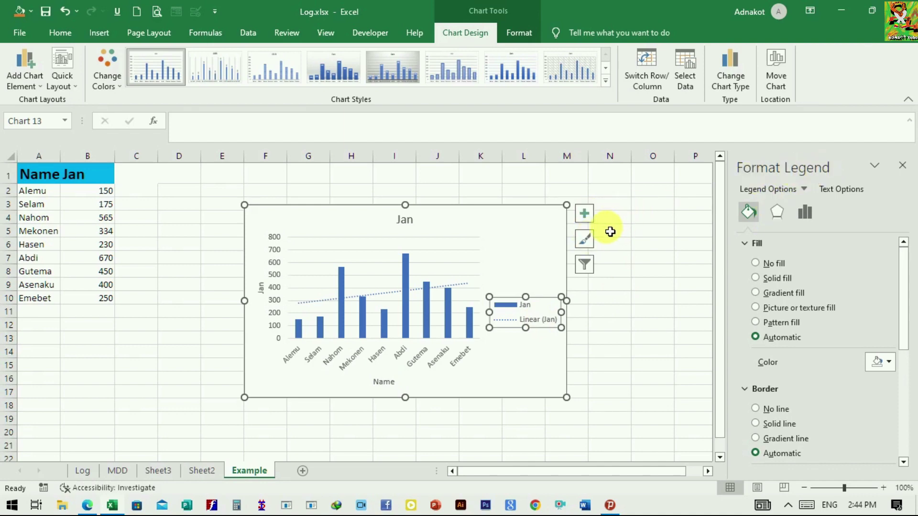
Uncheck Axis Titles and Chart Title, then visit Sheet2 and return to Example
{"action": "left_click", "coordinate": [588, 218]}
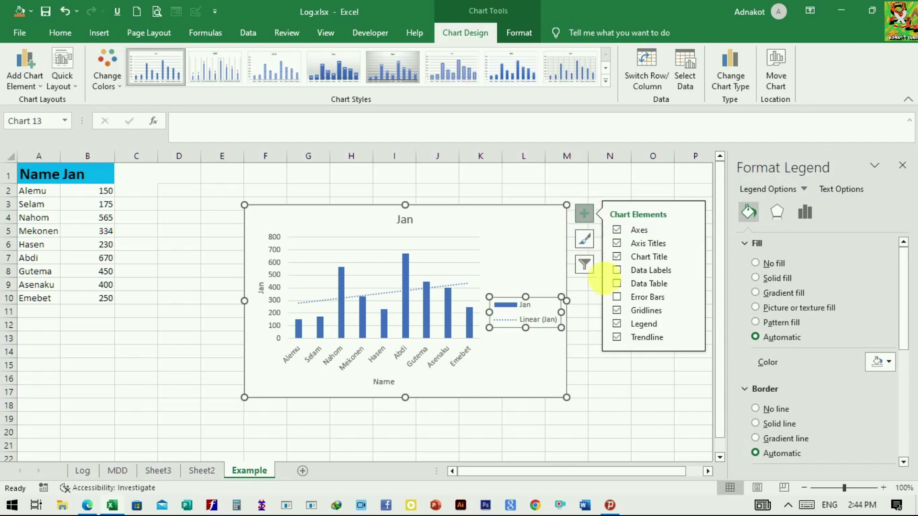
{"action": "left_click", "coordinate": [618, 247]}
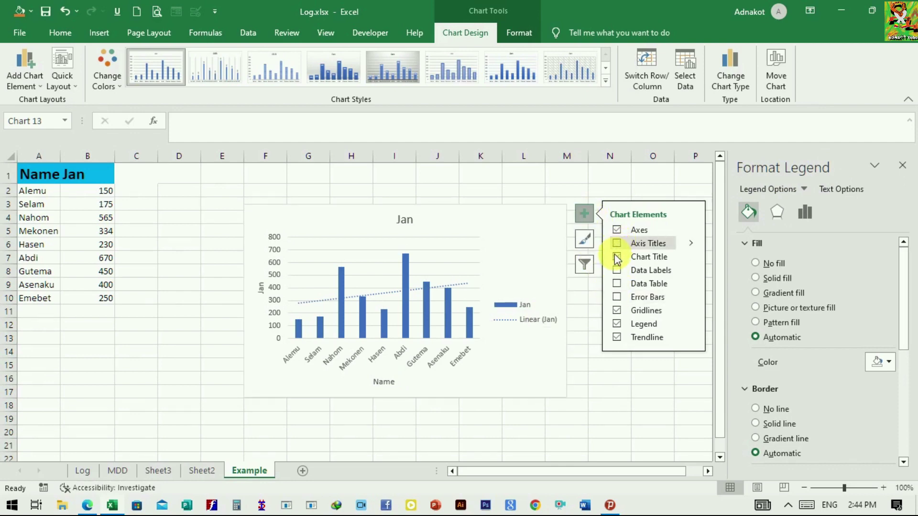
{"action": "left_click", "coordinate": [617, 258]}
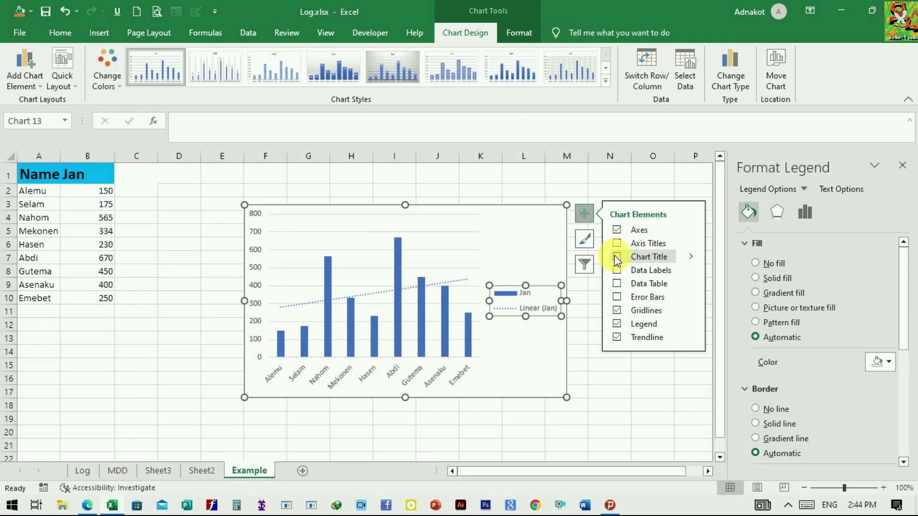
{"action": "left_click", "coordinate": [202, 470]}
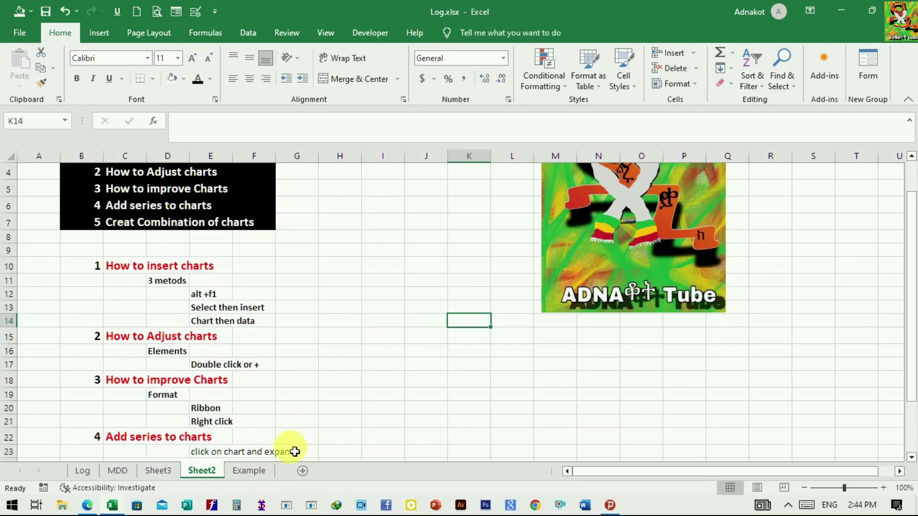
{"action": "left_click", "coordinate": [249, 470]}
Select the Jan chart area on the Example sheet and bring up its chart Format tools
{"action": "left_click", "coordinate": [447, 389]}
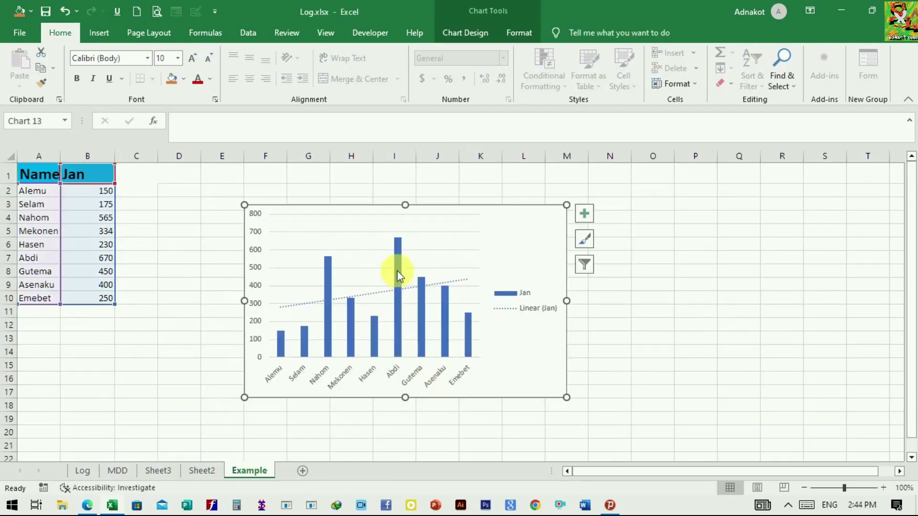
{"action": "double_click", "coordinate": [398, 258]}
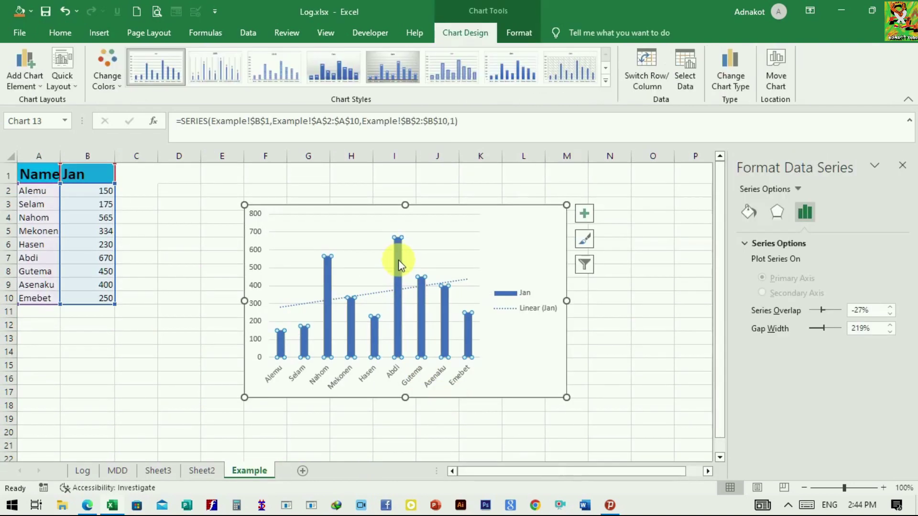
{"action": "left_click", "coordinate": [902, 167]}
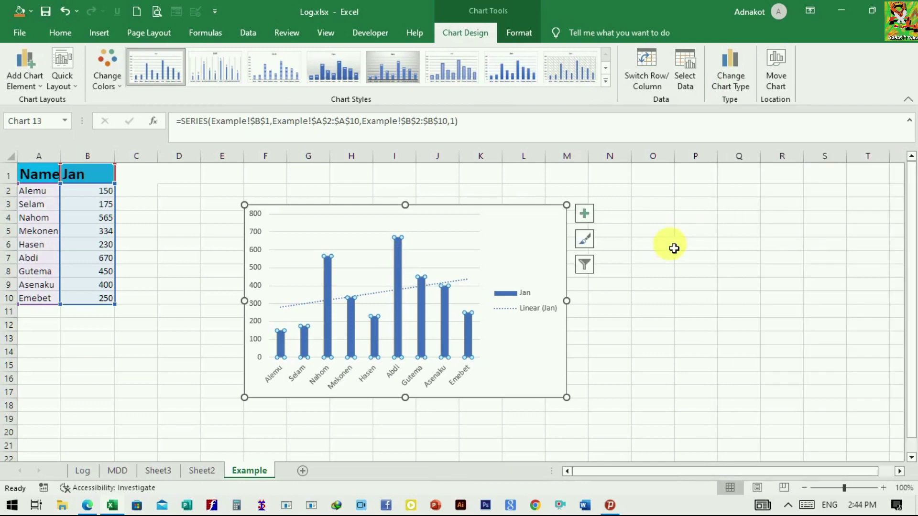
{"action": "left_click", "coordinate": [538, 225]}
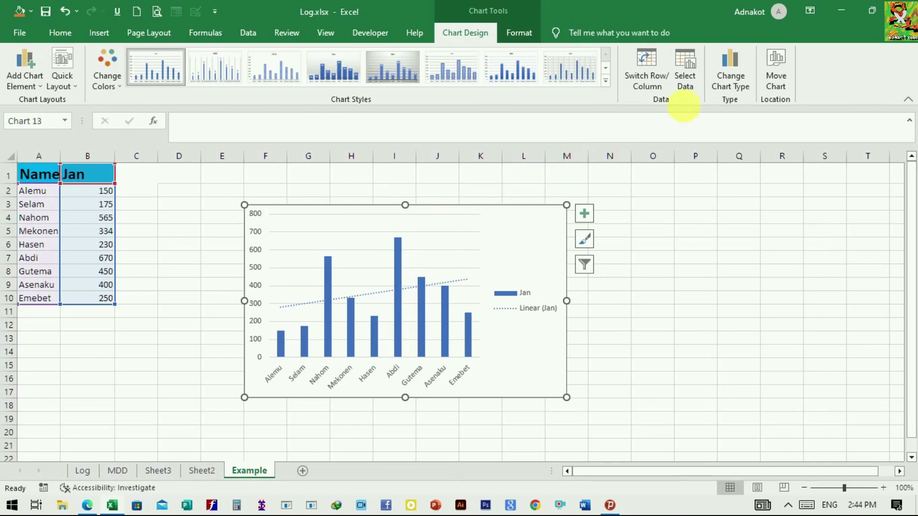
{"action": "left_click", "coordinate": [511, 35]}
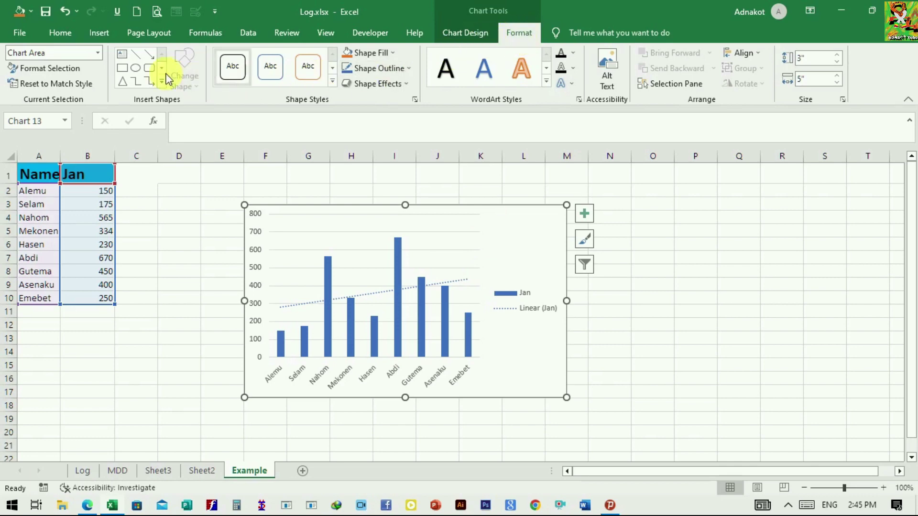
{"action": "left_click", "coordinate": [407, 70]}
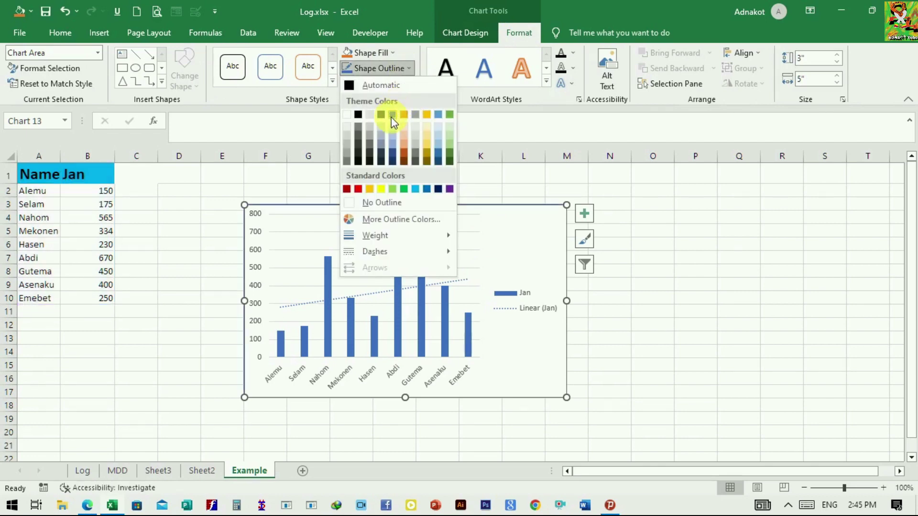
{"action": "left_click", "coordinate": [378, 52]}
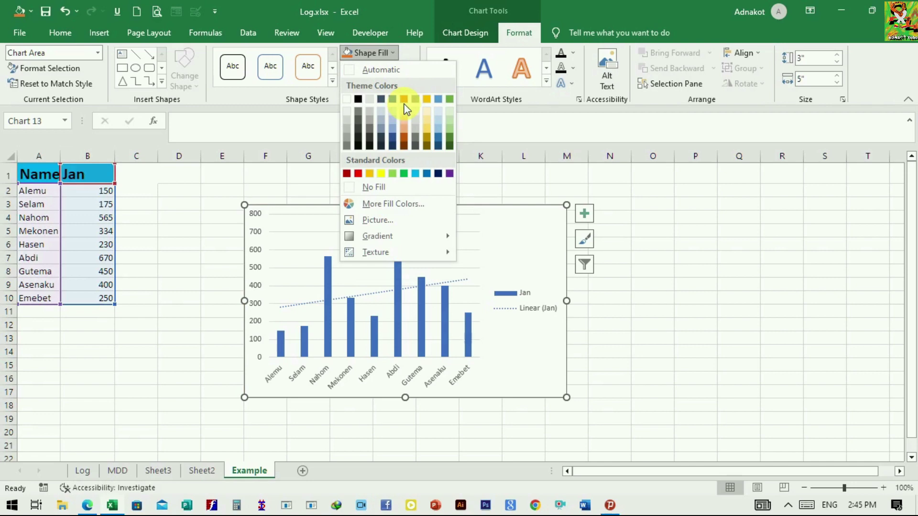
{"action": "left_click", "coordinate": [526, 127]}
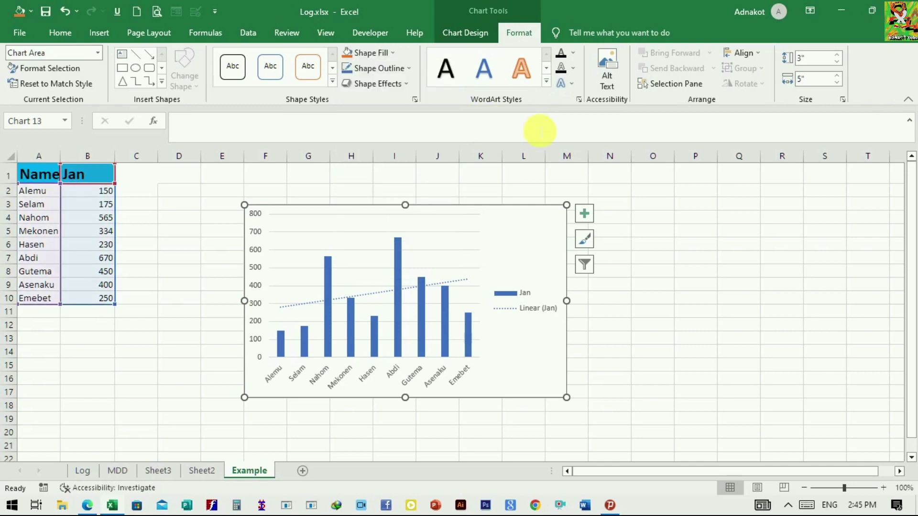
{"action": "left_click", "coordinate": [547, 82]}
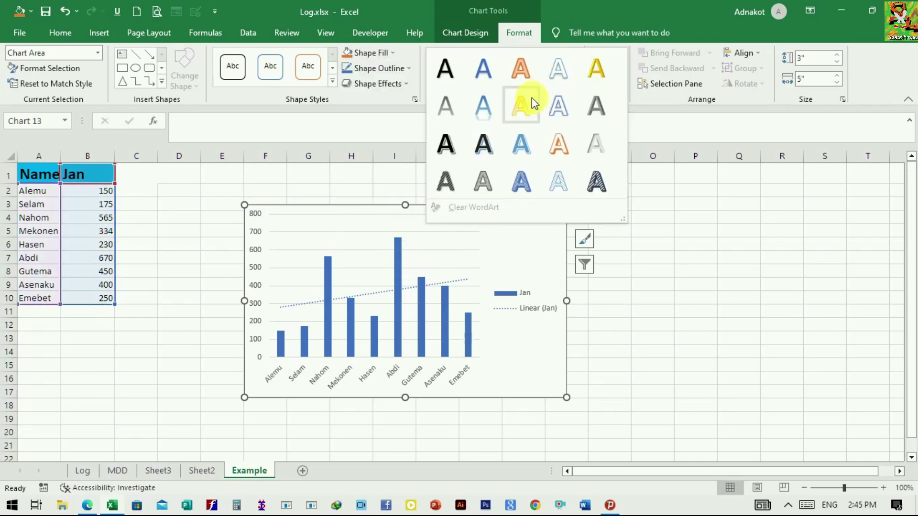
{"action": "left_click", "coordinate": [372, 223]}
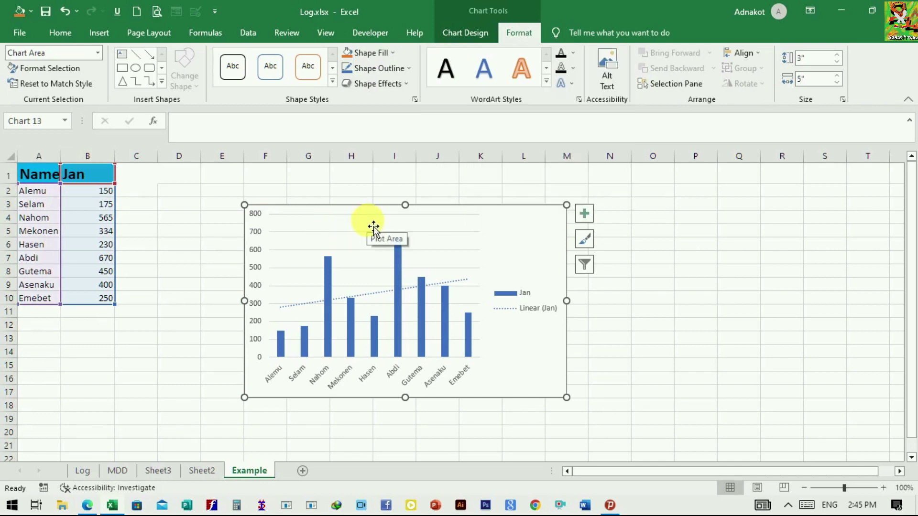
{"action": "key", "text": "Escape"}
{"action": "right_click", "coordinate": [368, 234]}
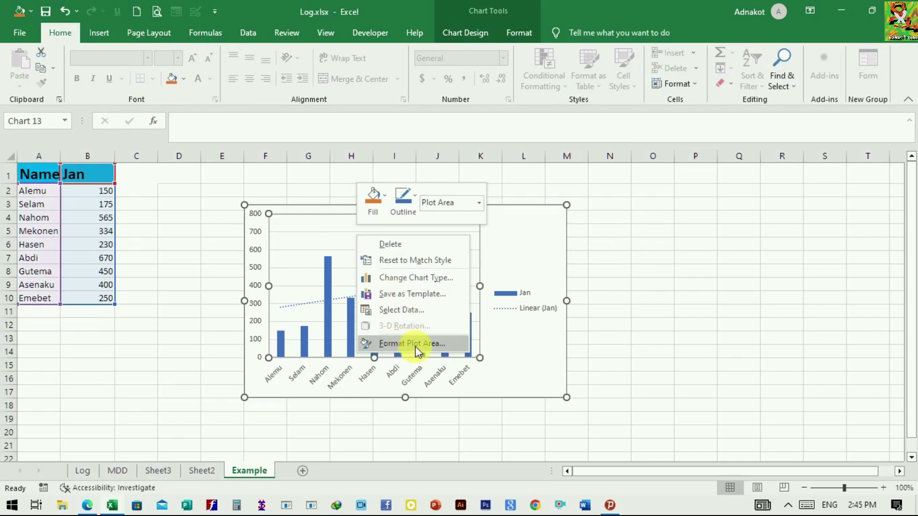
{"action": "left_click", "coordinate": [420, 343]}
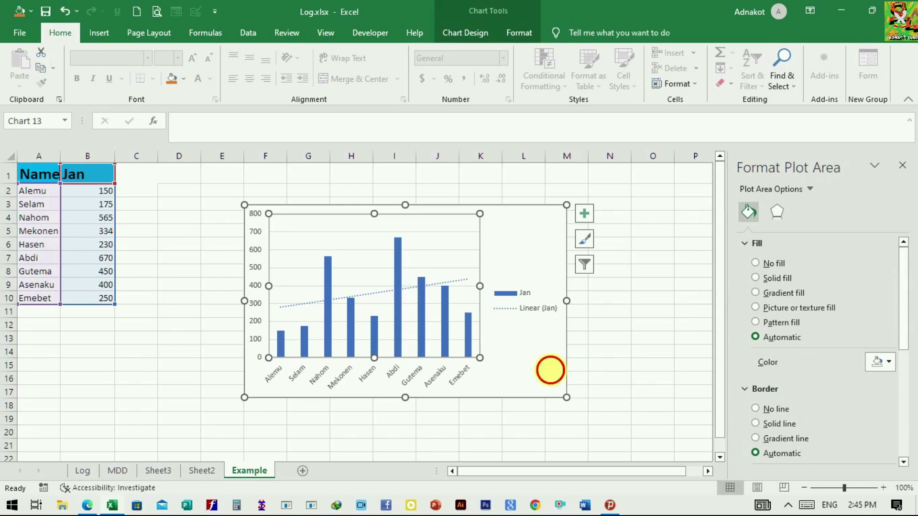
{"action": "left_click", "coordinate": [549, 371]}
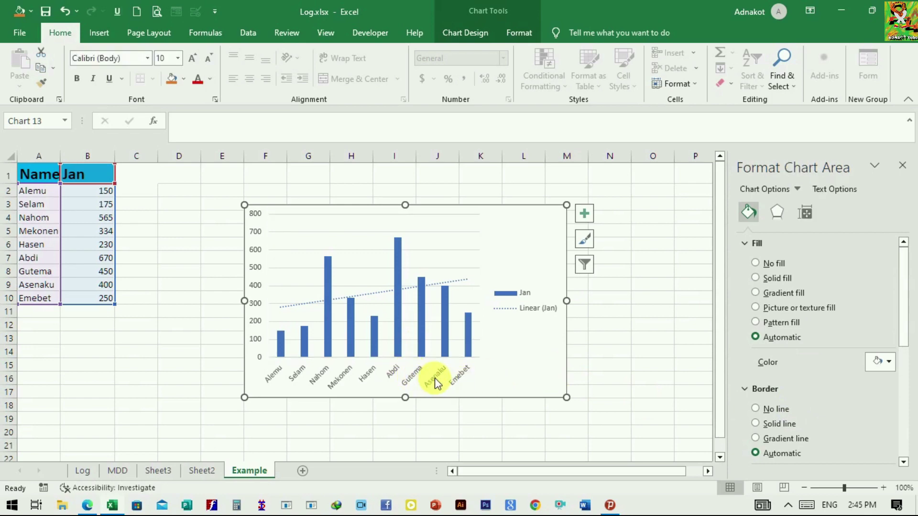
{"action": "left_click", "coordinate": [436, 381]}
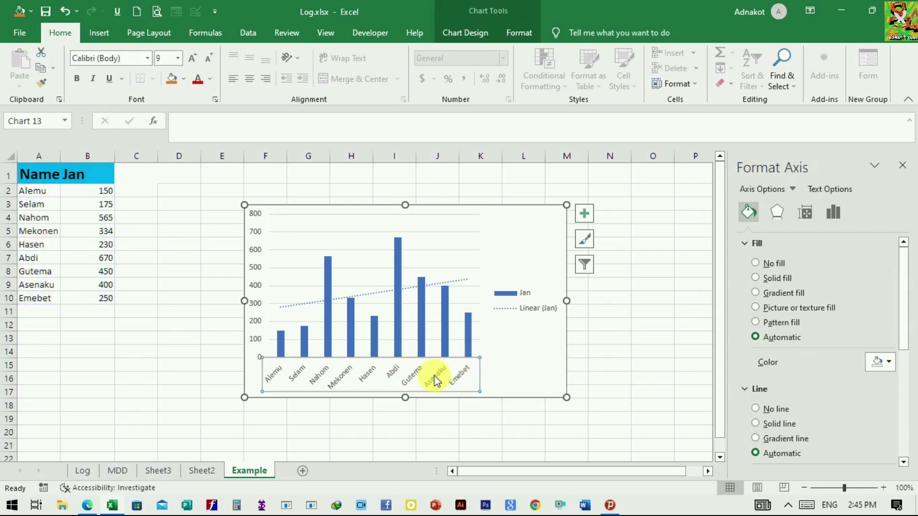
{"action": "right_click", "coordinate": [436, 381]}
{"action": "left_click", "coordinate": [506, 365]}
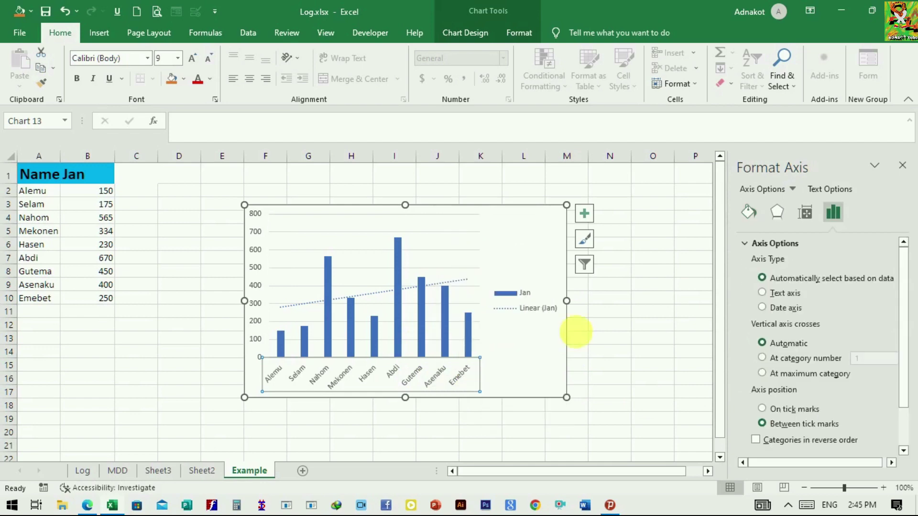
{"action": "left_click", "coordinate": [653, 298]}
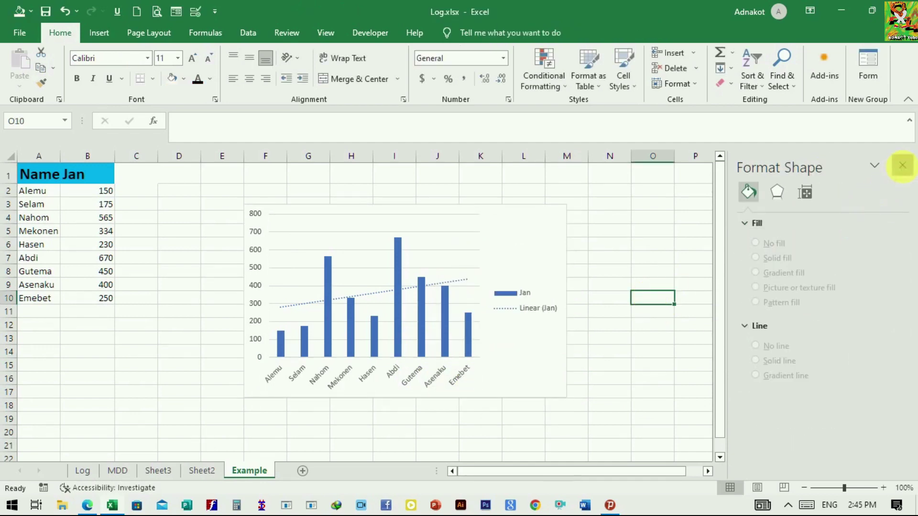
{"action": "left_click", "coordinate": [904, 170]}
{"action": "key", "text": "ctrl+Page_Up"}
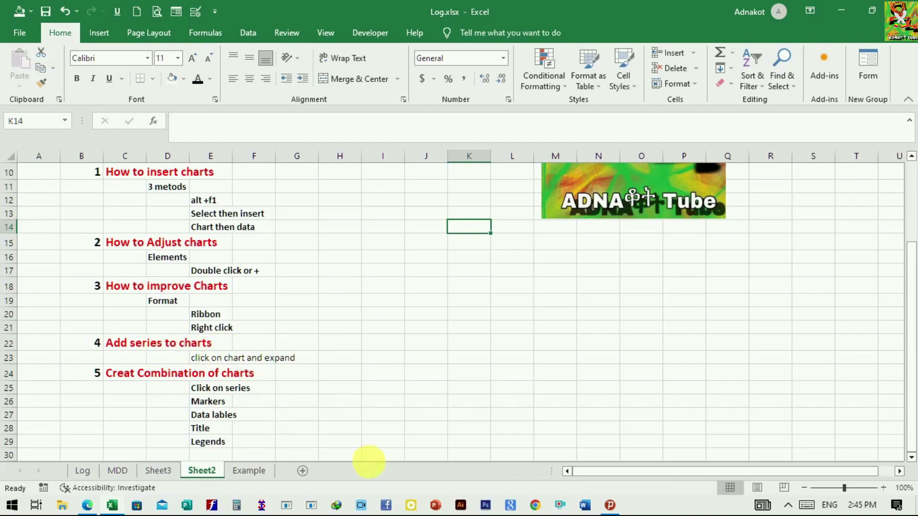
Extend the Jan header from B1 into C1 to create a Feb header
{"action": "left_click", "coordinate": [248, 471]}
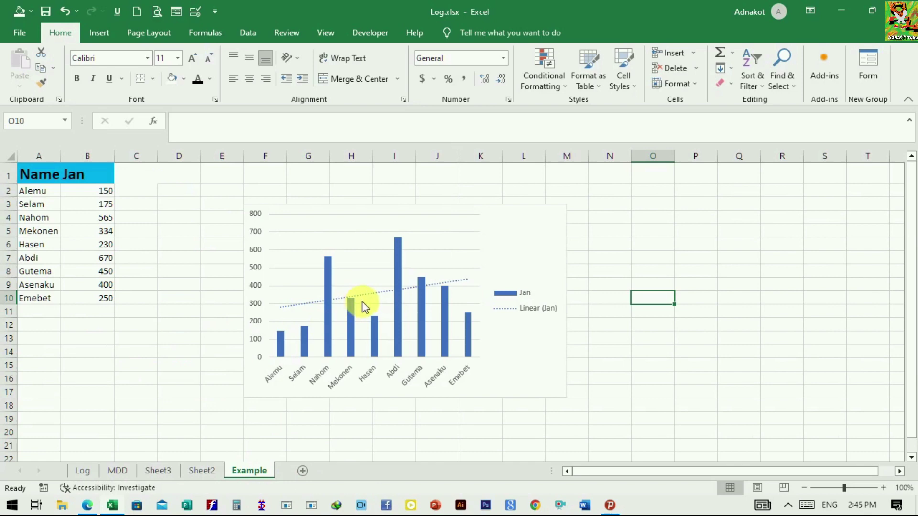
{"action": "left_click", "coordinate": [146, 198]}
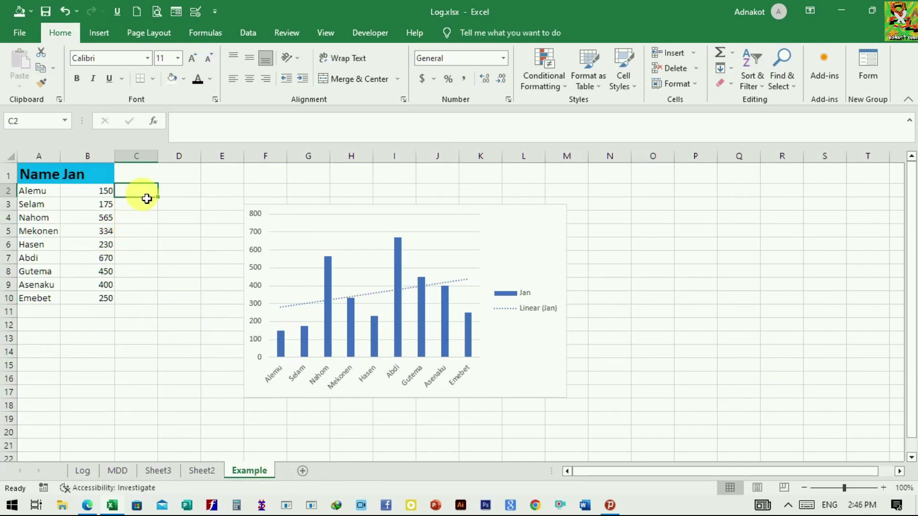
{"action": "left_click", "coordinate": [152, 182]}
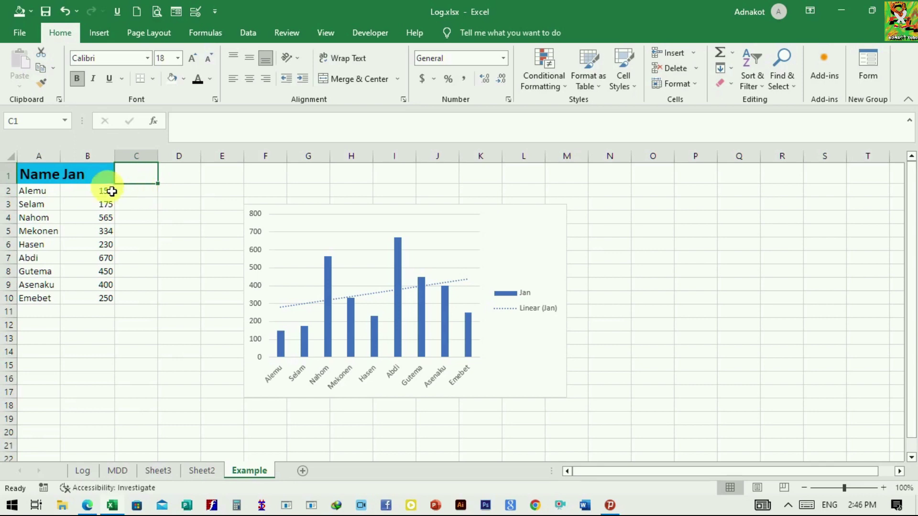
{"action": "left_click", "coordinate": [103, 177]}
{"action": "left_click_drag", "start_coordinate": [114, 183], "coordinate": [153, 190]}
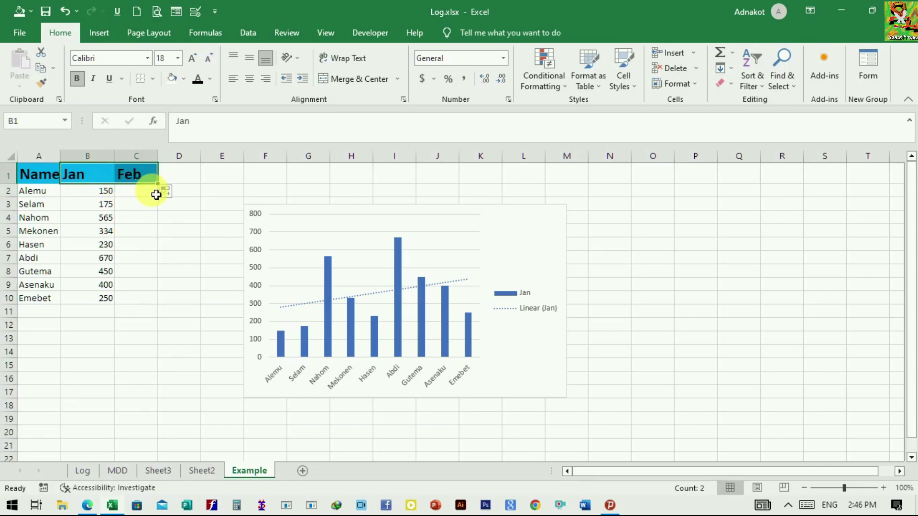
{"action": "left_click", "coordinate": [153, 216]}
Fill C2:C10 with =2*B2 so each Feb value is double the Jan value
{"action": "left_click", "coordinate": [147, 195]}
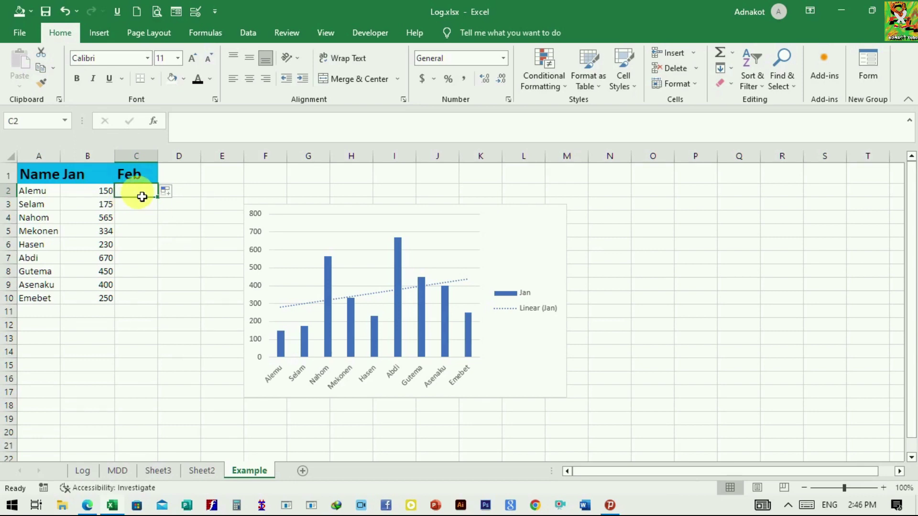
{"action": "type", "text": "=2*"}
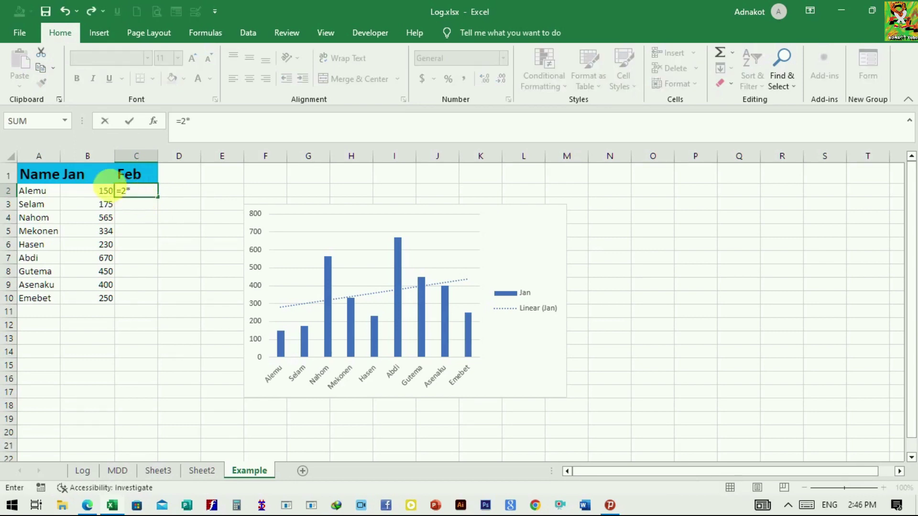
{"action": "left_click", "coordinate": [97, 195]}
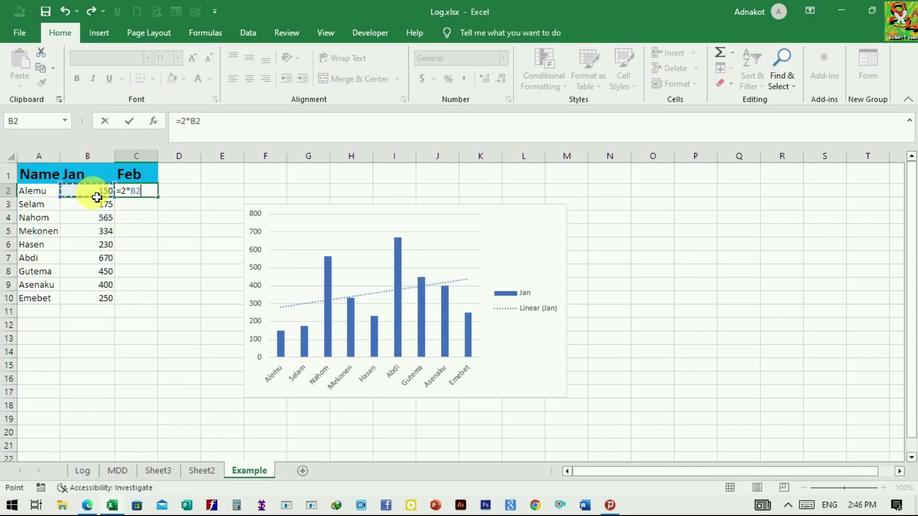
{"action": "key", "text": "Return"}
{"action": "left_click", "coordinate": [149, 192]}
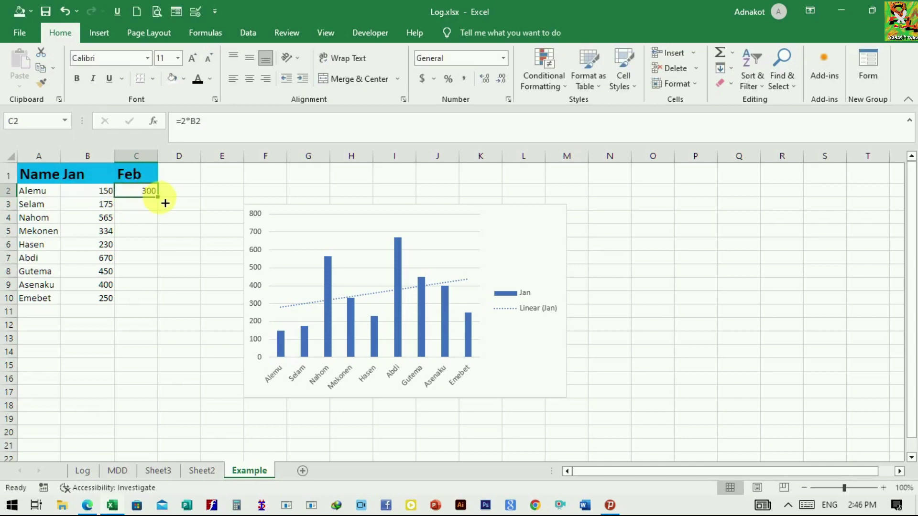
{"action": "left_click_drag", "start_coordinate": [158, 197], "coordinate": [154, 306]}
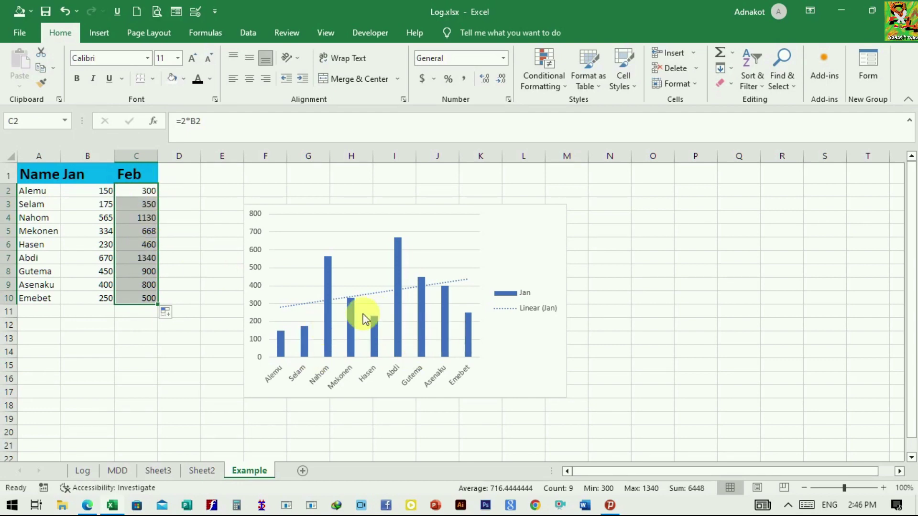
{"action": "left_click", "coordinate": [339, 218]}
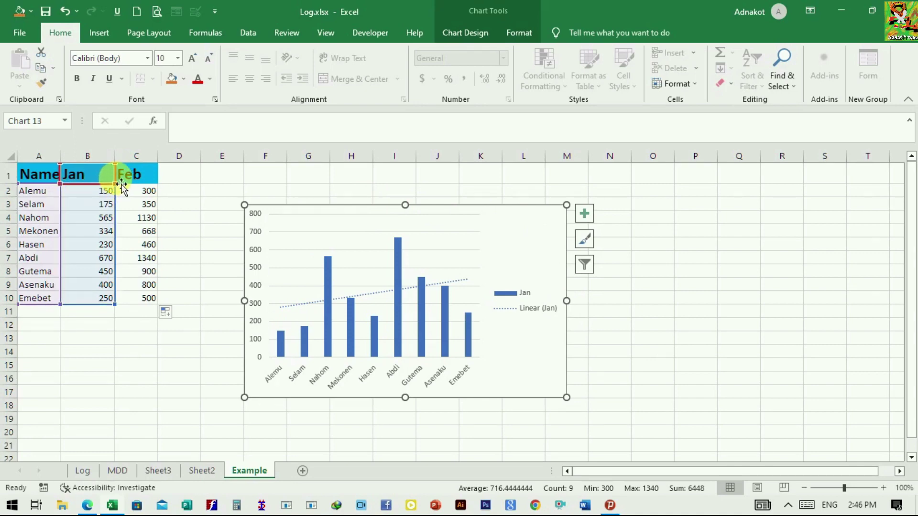
Try extending the chart's data range from column B into column C for Feb, undoing each attempt
{"action": "left_click_drag", "start_coordinate": [125, 192], "coordinate": [150, 192]}
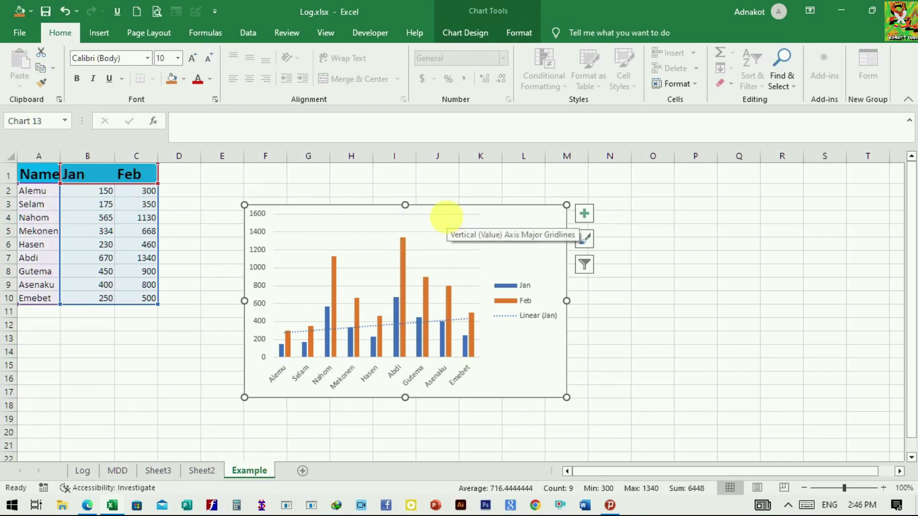
{"action": "key", "text": "ctrl+z"}
{"action": "left_click", "coordinate": [473, 220]}
{"action": "left_click", "coordinate": [506, 217]}
{"action": "left_click", "coordinate": [444, 253]}
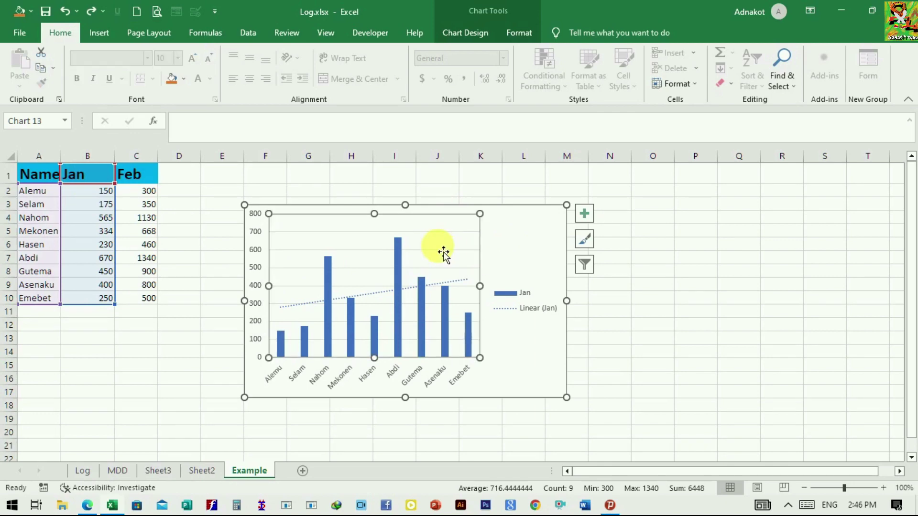
{"action": "mouse_move", "coordinate": [115, 183]}
{"action": "left_mouse_down"}
{"action": "mouse_move", "coordinate": [125, 191]}
{"action": "mouse_move", "coordinate": [118, 181]}
{"action": "left_mouse_up"}
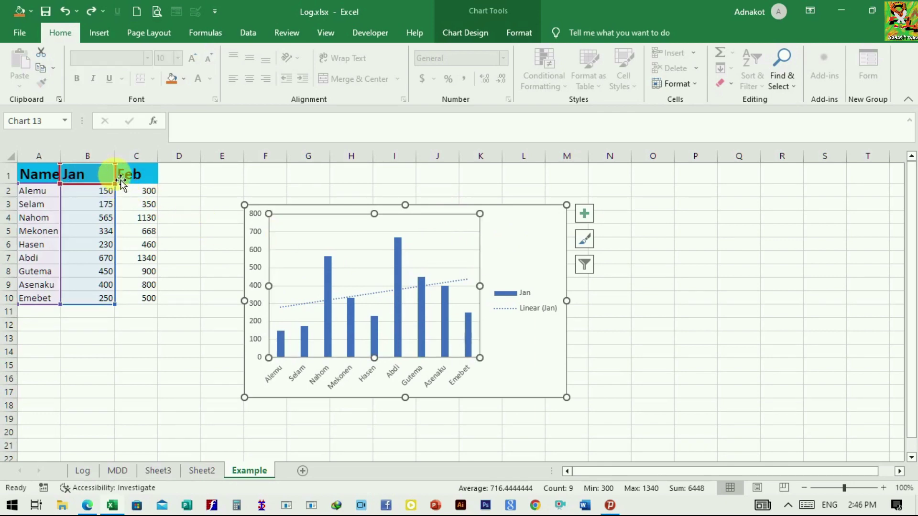
{"action": "left_click", "coordinate": [272, 200]}
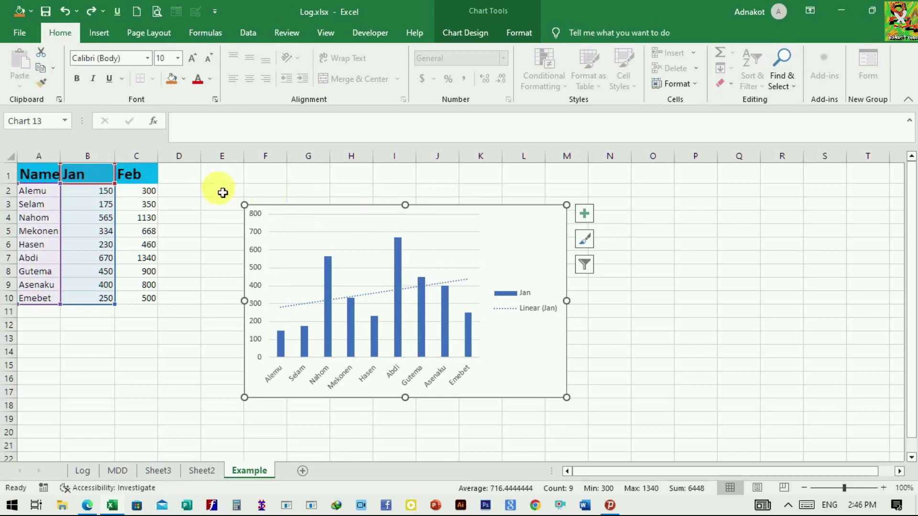
{"action": "left_click_drag", "start_coordinate": [128, 191], "coordinate": [150, 184]}
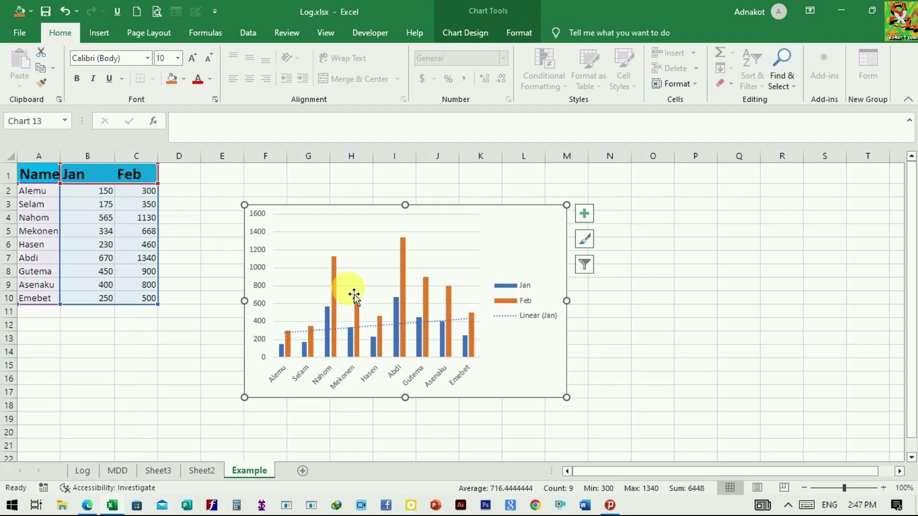
{"action": "key", "text": "ctrl+z"}
{"action": "left_click", "coordinate": [409, 258]}
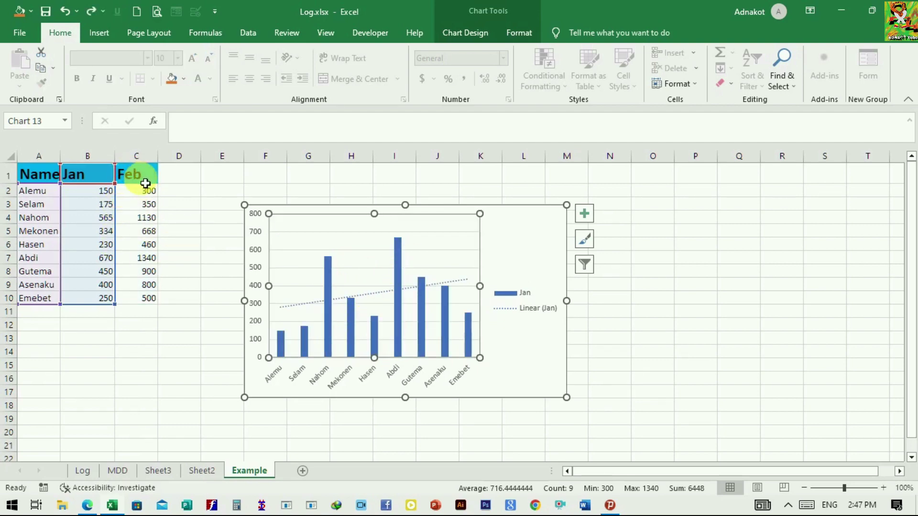
{"action": "left_click", "coordinate": [281, 203]}
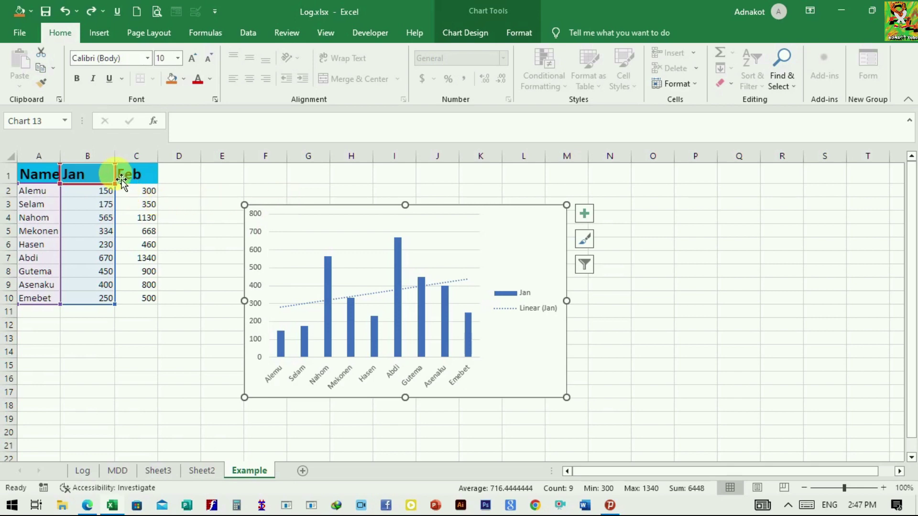
Shift the chart's data range to Feb and back to Jan, then reselect the chart
{"action": "left_click_drag", "start_coordinate": [119, 178], "coordinate": [137, 177]}
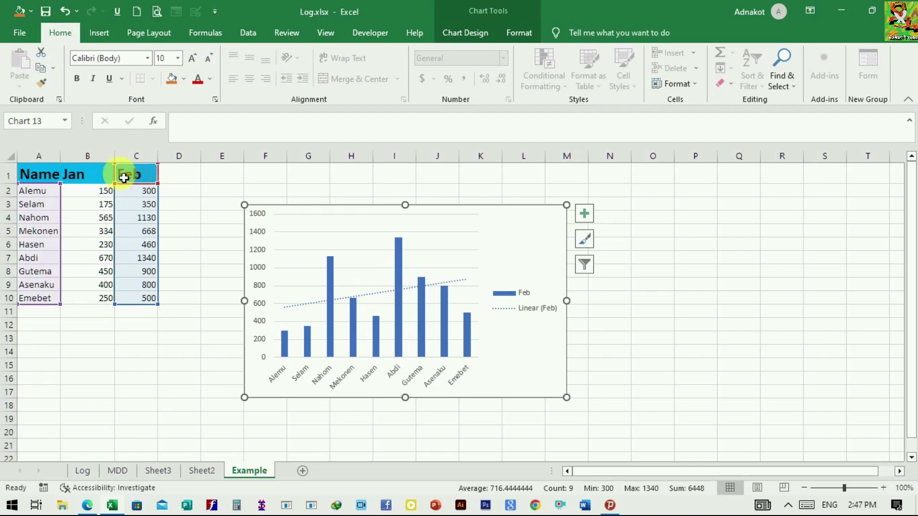
{"action": "left_click_drag", "start_coordinate": [111, 178], "coordinate": [67, 178]}
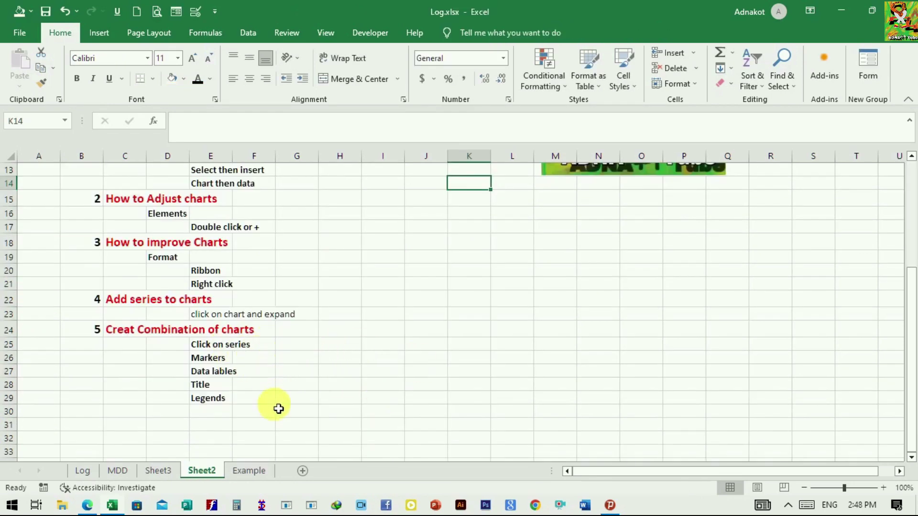
{"action": "left_click", "coordinate": [249, 471]}
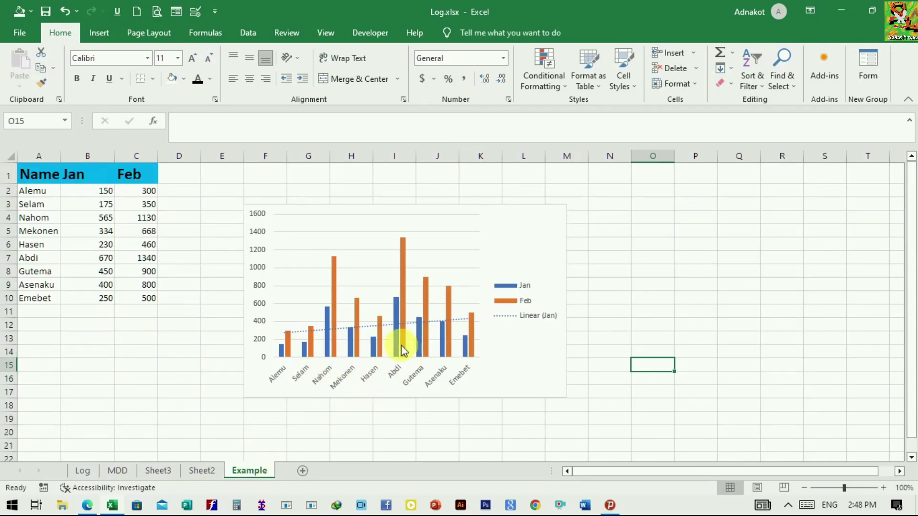
{"action": "left_click", "coordinate": [531, 393]}
Enlarge the chart toward the lower right and open chart-type settings for the Feb series
{"action": "left_click_drag", "start_coordinate": [567, 397], "coordinate": [673, 442]}
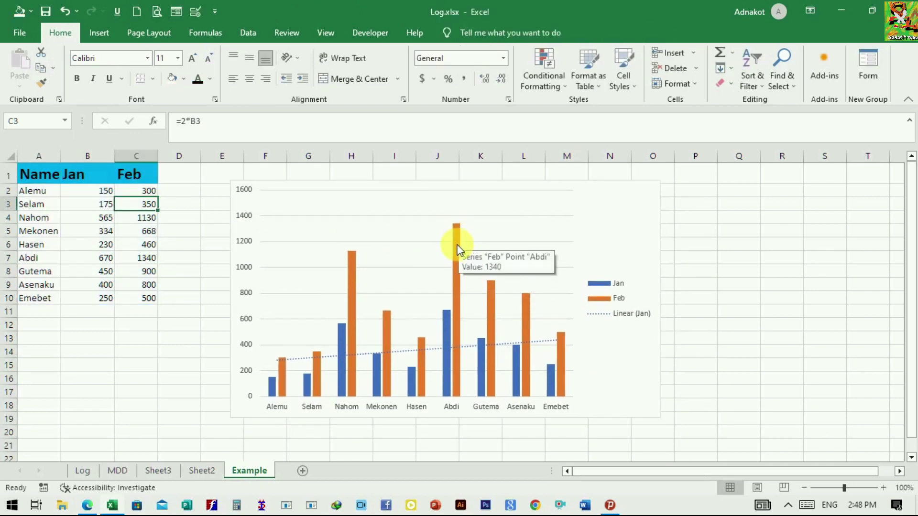
{"action": "left_click", "coordinate": [455, 247]}
{"action": "double_click", "coordinate": [455, 248]}
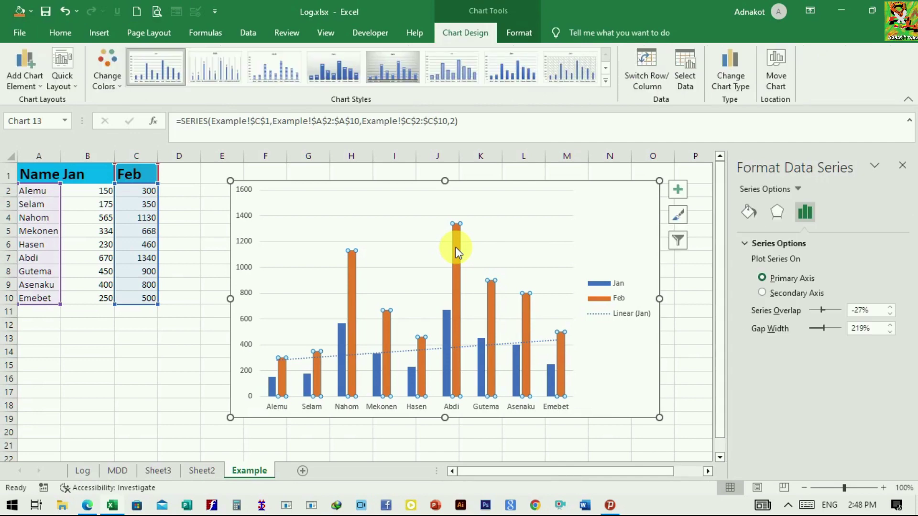
{"action": "right_click", "coordinate": [457, 251]}
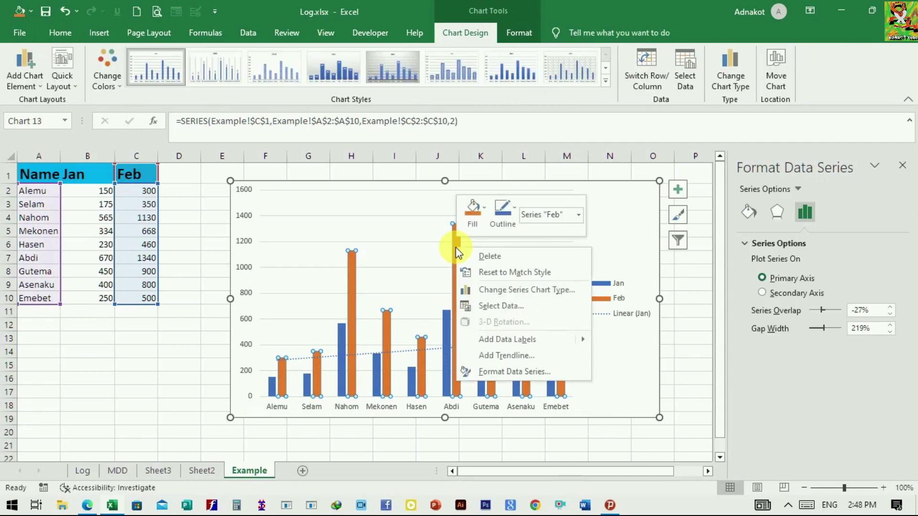
{"action": "left_click", "coordinate": [530, 288]}
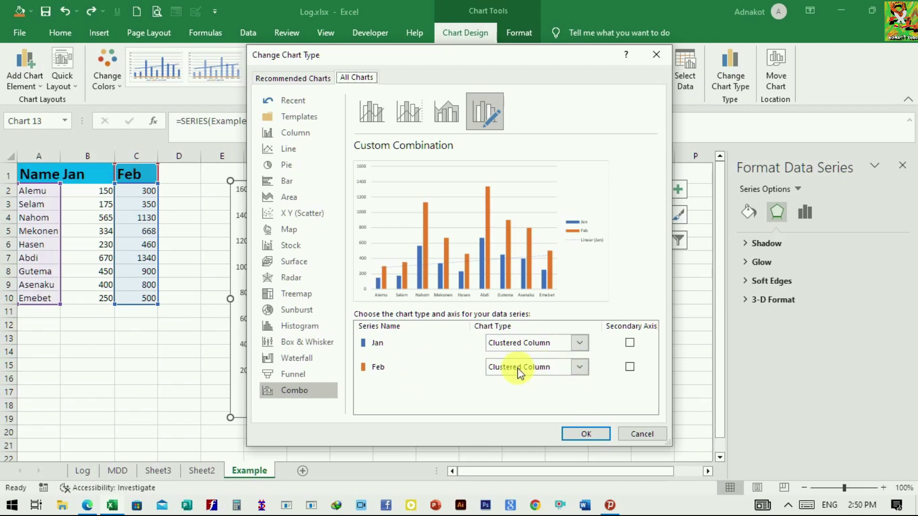
Set both Jan and Feb to Stacked Column in the Combo settings and apply
{"action": "left_click", "coordinate": [588, 369]}
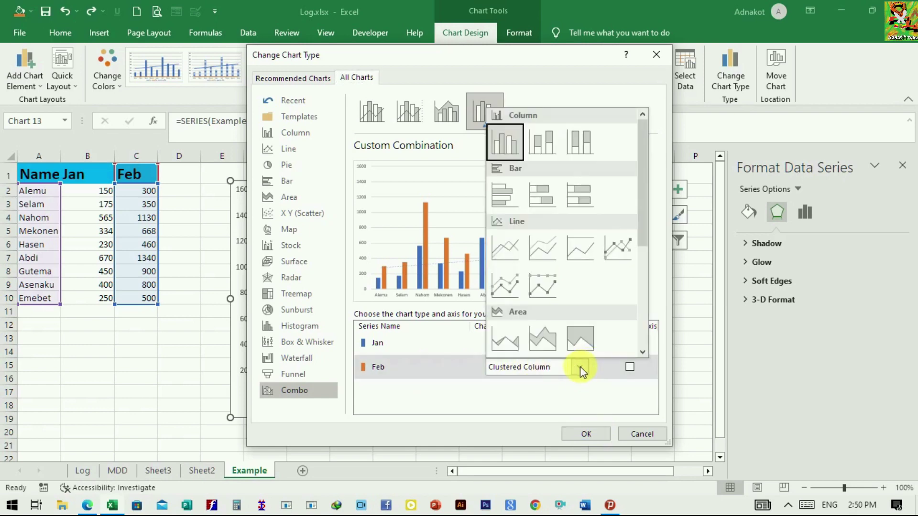
{"action": "left_click", "coordinate": [550, 148]}
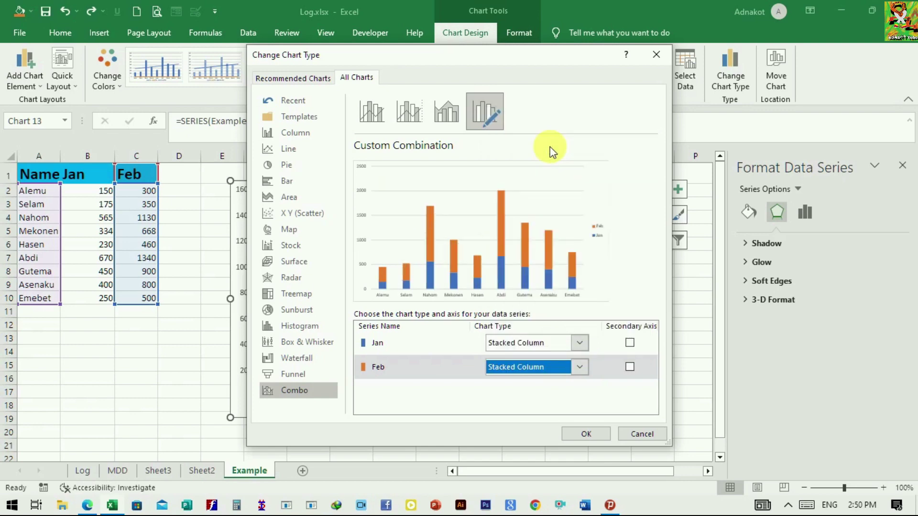
{"action": "left_click", "coordinate": [592, 433]}
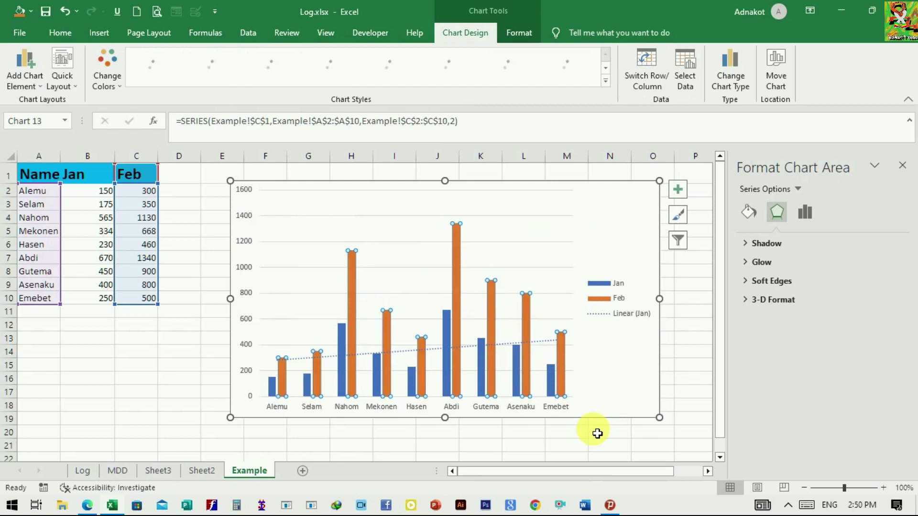
{"action": "mouse_move", "coordinate": [359, 374]}
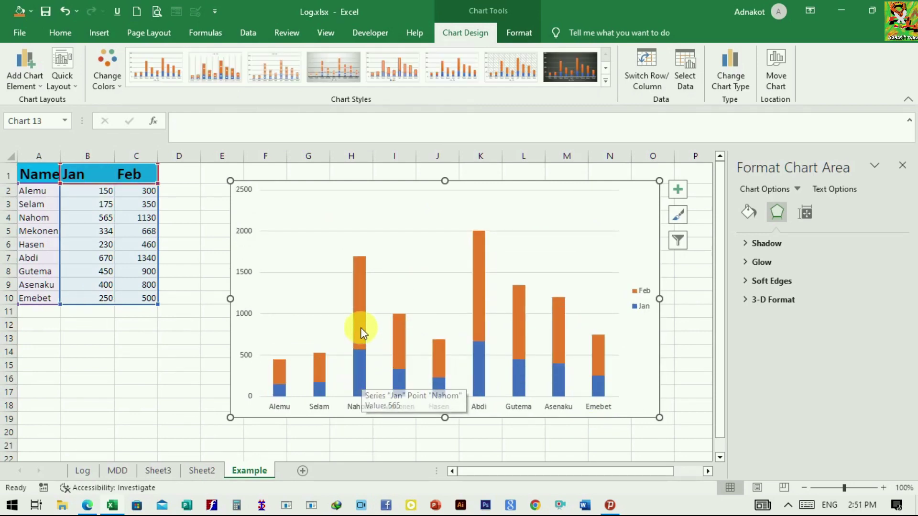
{"action": "mouse_move", "coordinate": [359, 308]}
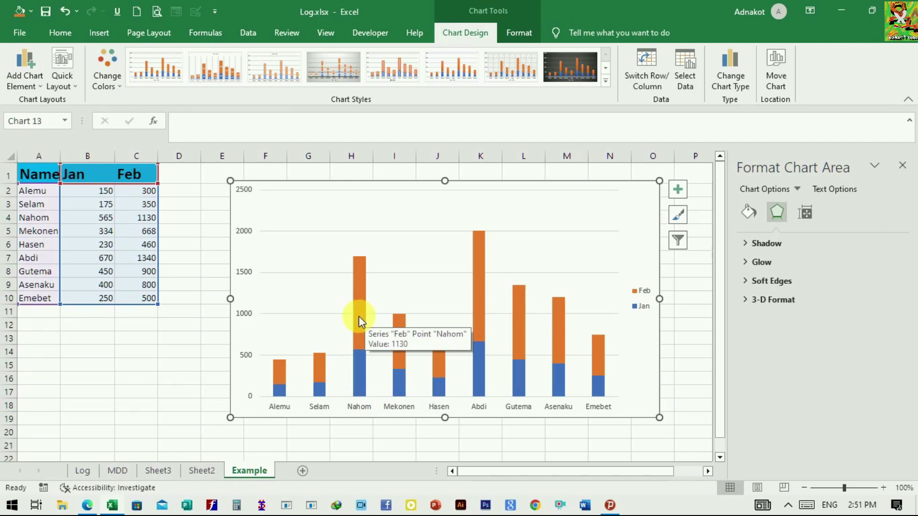
Change the Feb series to Stacked Bar on the secondary axis, then switch to Sheet2
{"action": "left_click", "coordinate": [359, 317]}
{"action": "right_click", "coordinate": [359, 316]}
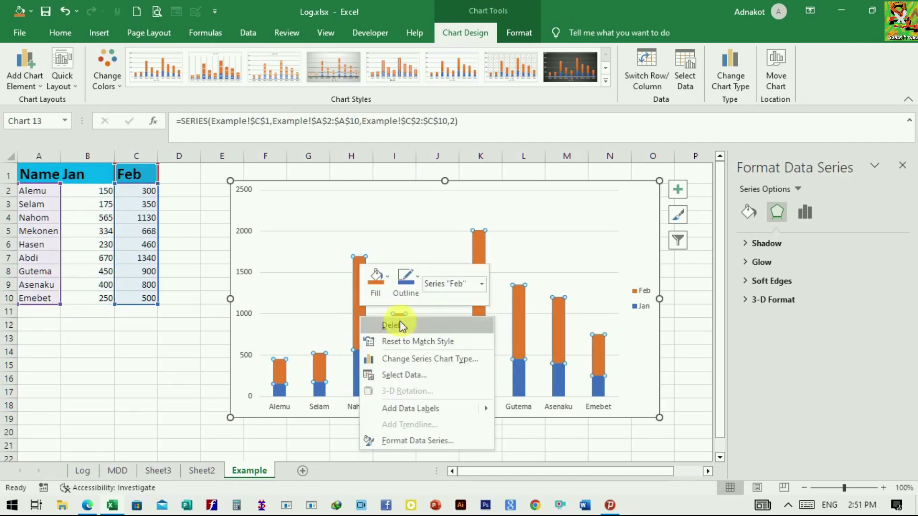
{"action": "left_click", "coordinate": [429, 359]}
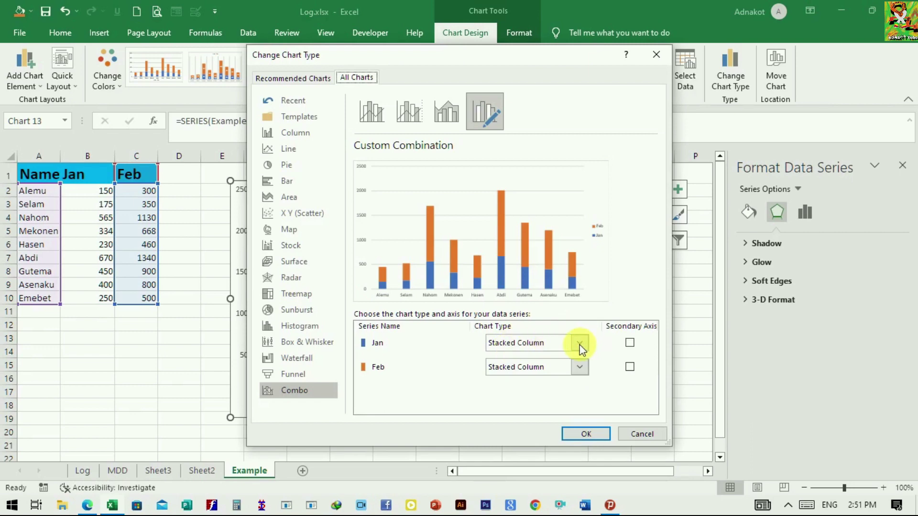
{"action": "left_click", "coordinate": [580, 366]}
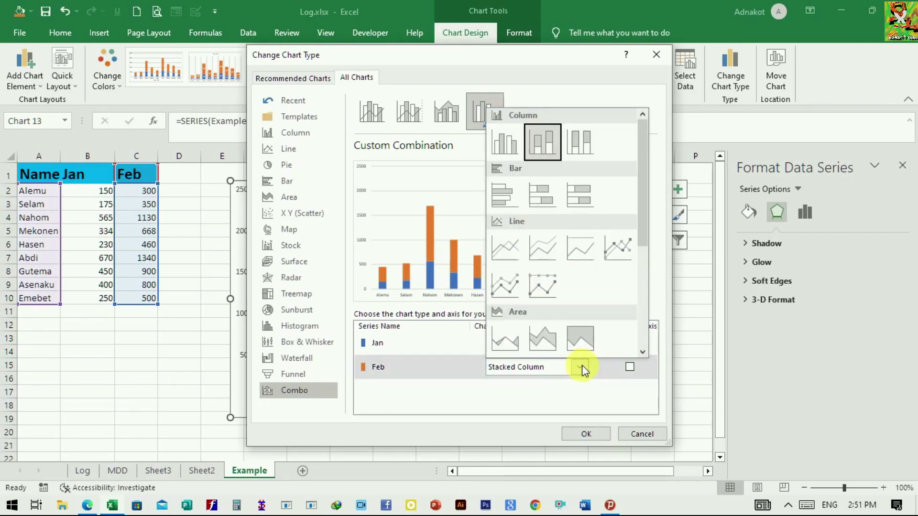
{"action": "left_click", "coordinate": [538, 198]}
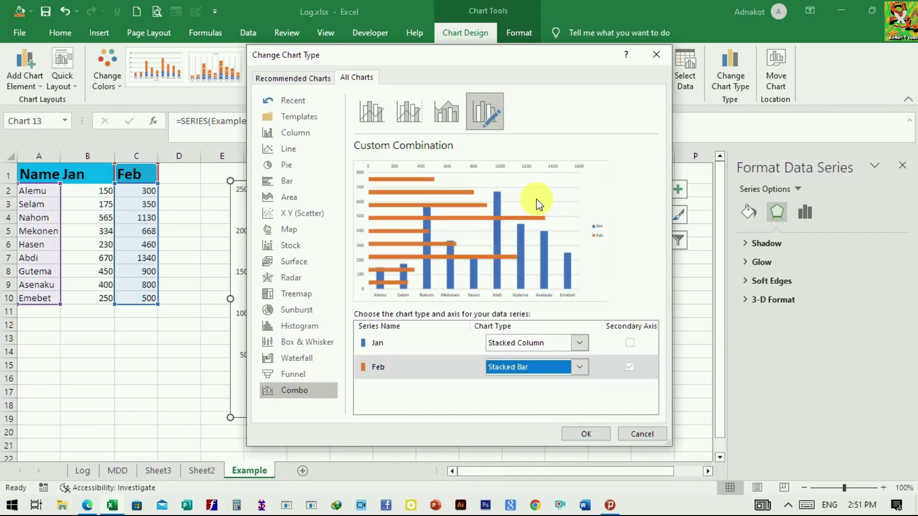
{"action": "left_click", "coordinate": [586, 433]}
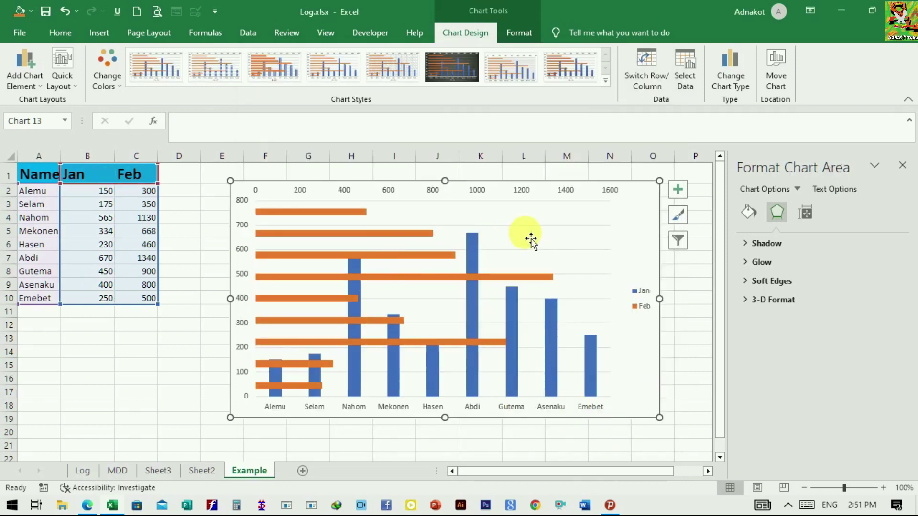
{"action": "left_click", "coordinate": [509, 247]}
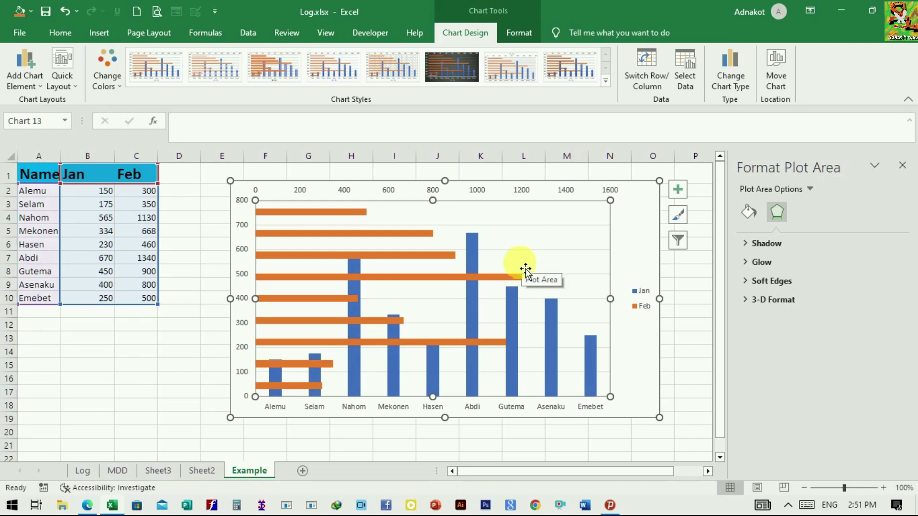
{"action": "key", "text": "ctrl+Page_Up"}
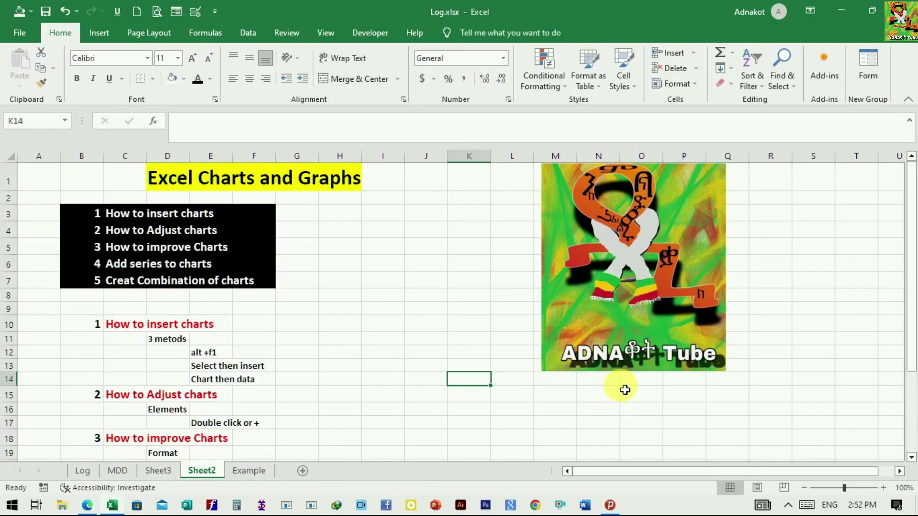